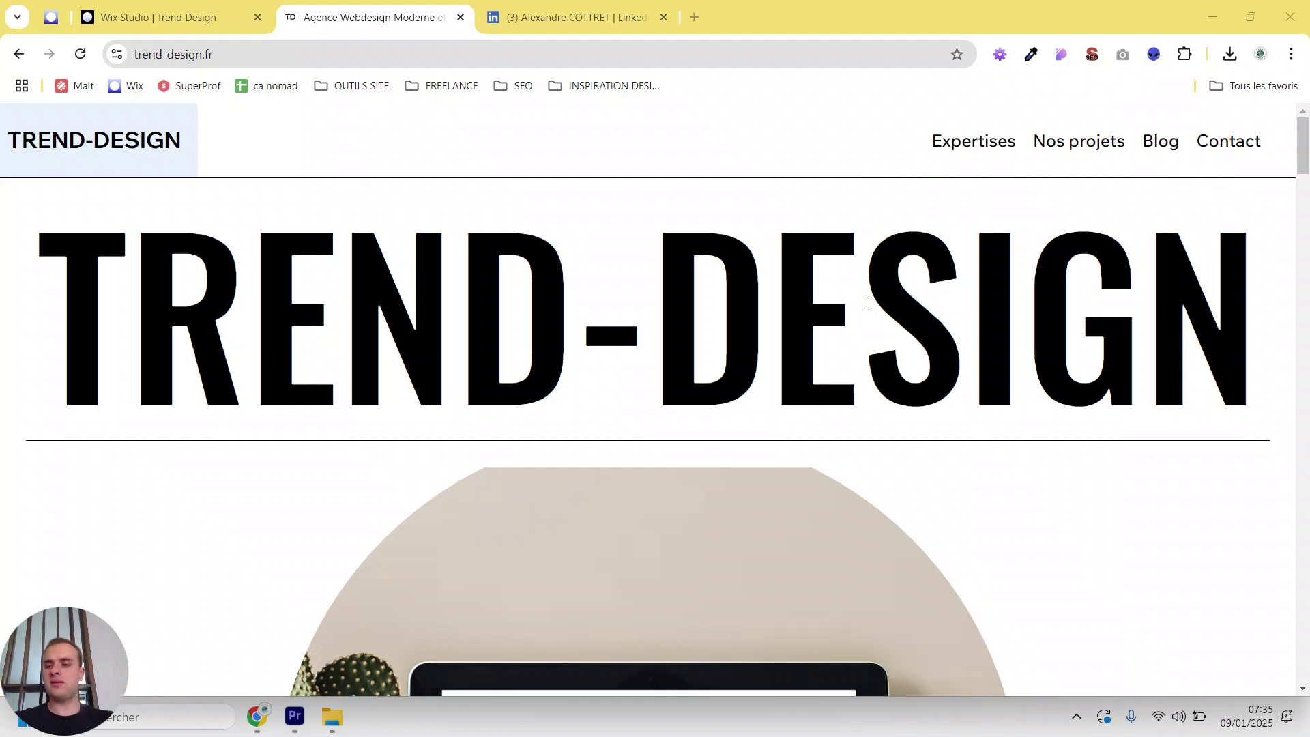
Step: Follow the Contact link in the live site's header, examine the contact area, and reload the trend-design.fr homepage
scroll(868, 303, "down", 2)
scroll(851, 284, "up", 2)
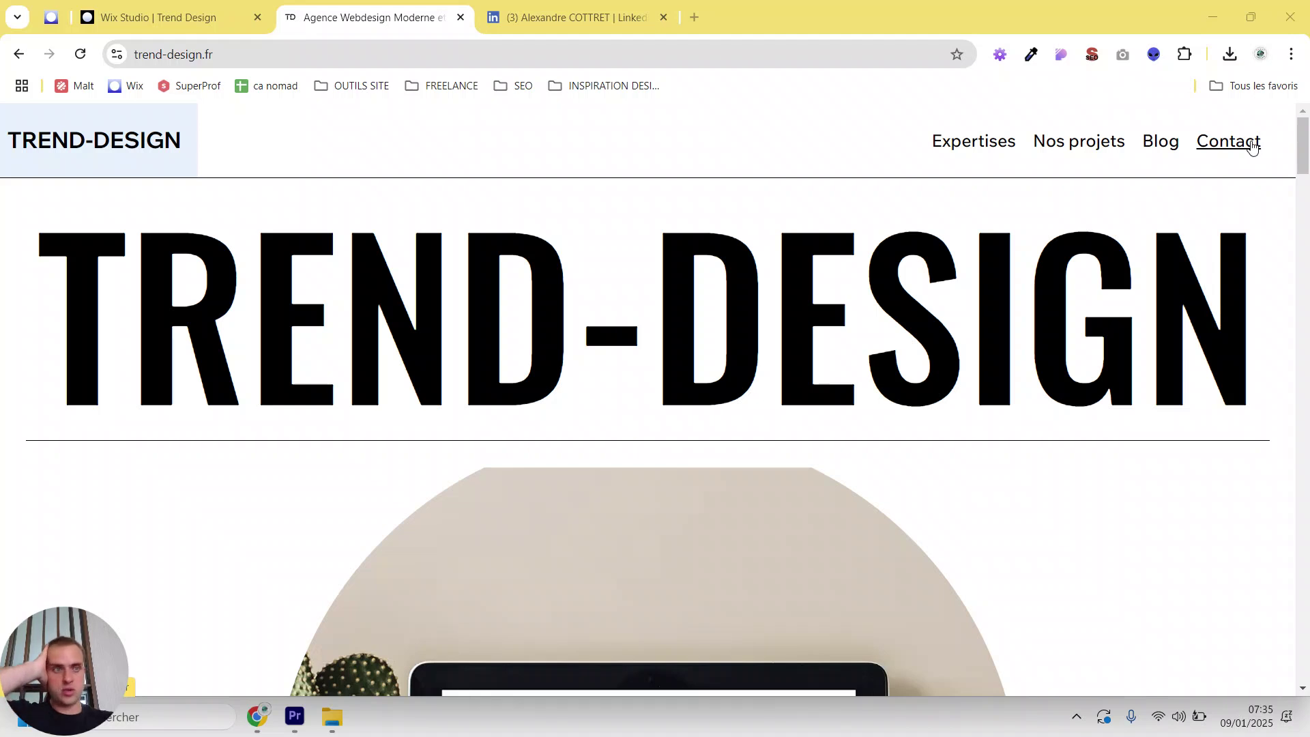
left_click(1253, 145)
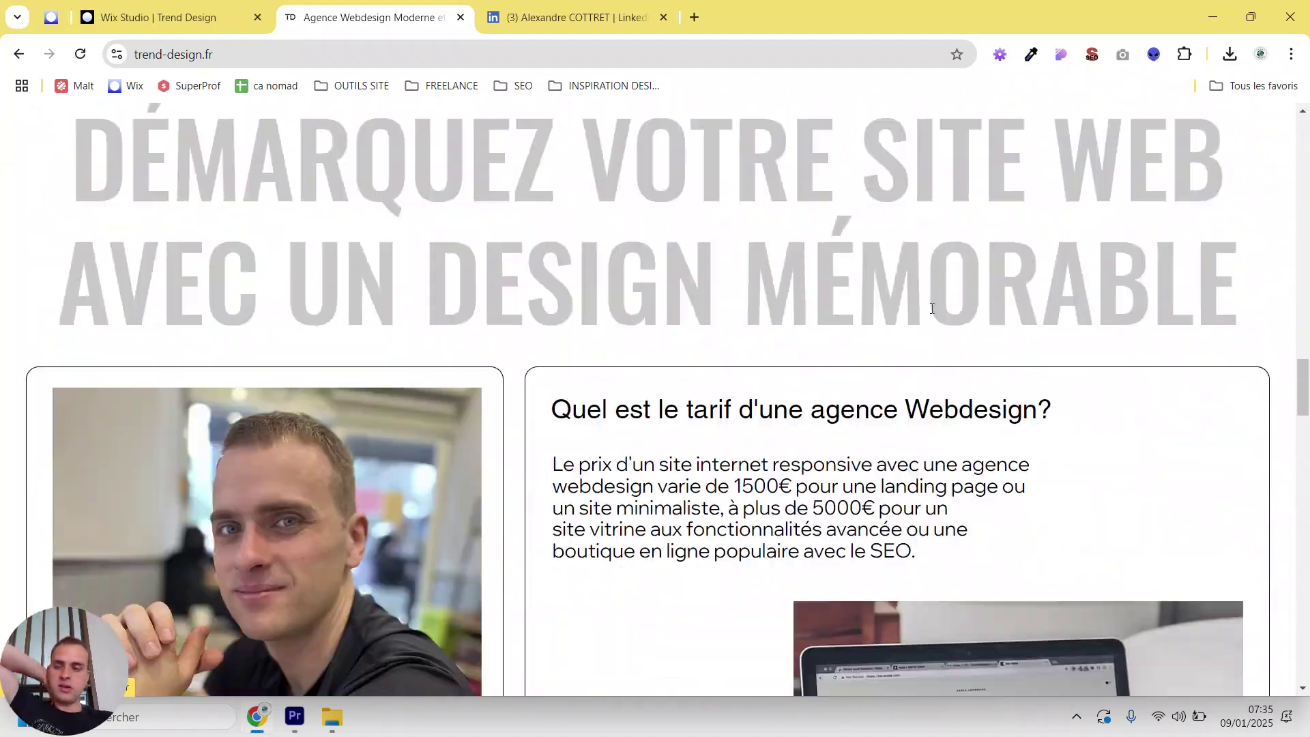
scroll(151, 388, "down", 10)
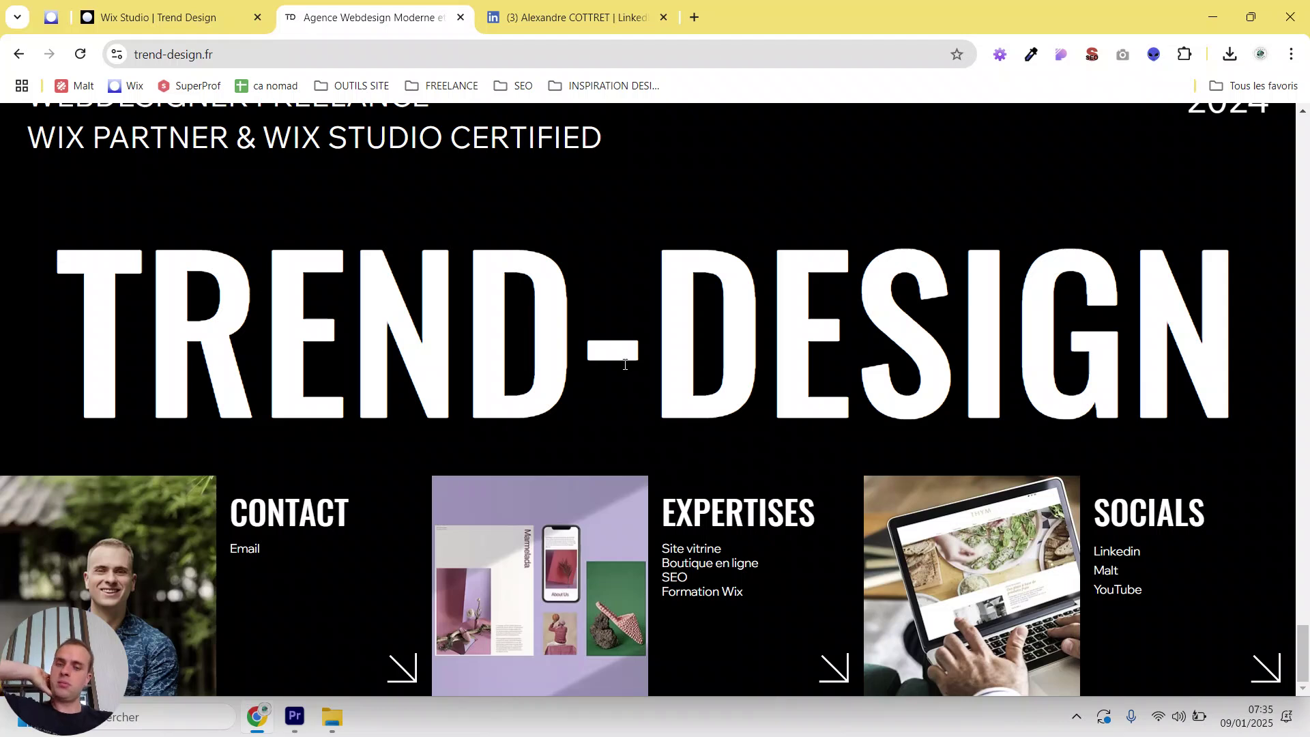
left_click(222, 57)
left_click(225, 55)
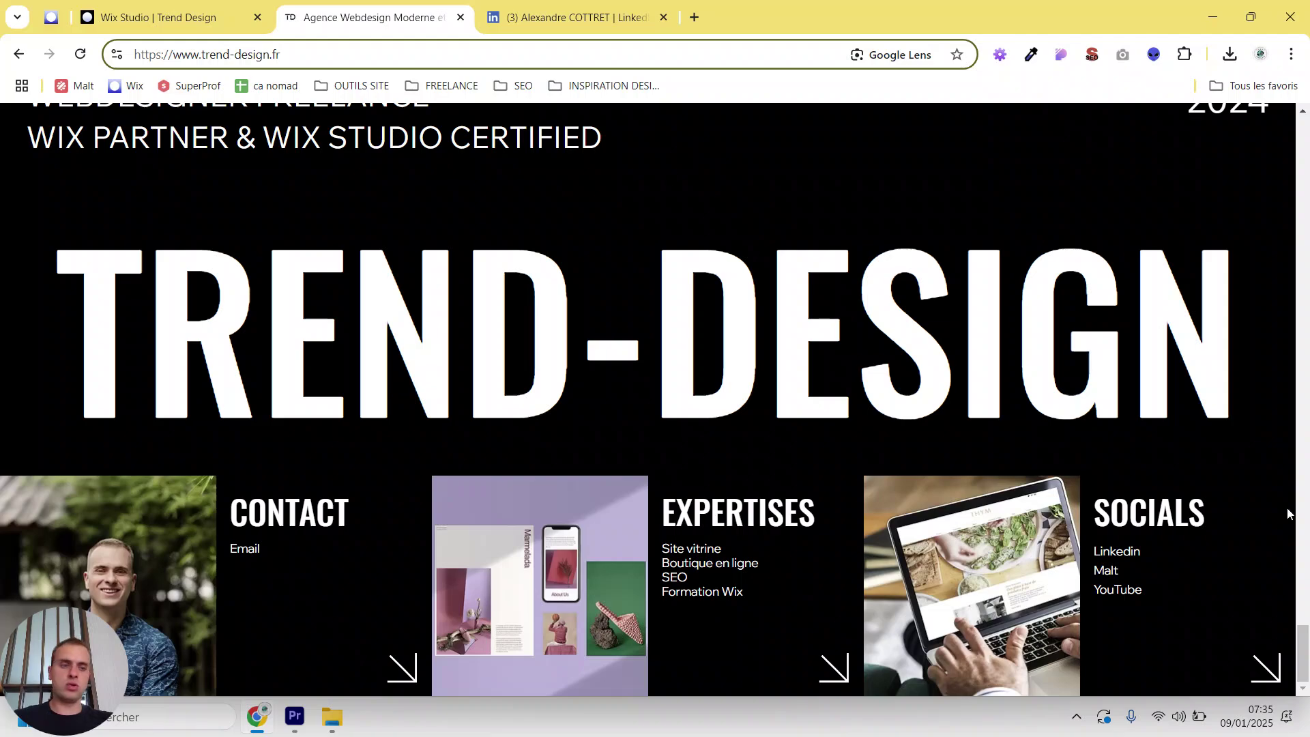
key("Return")
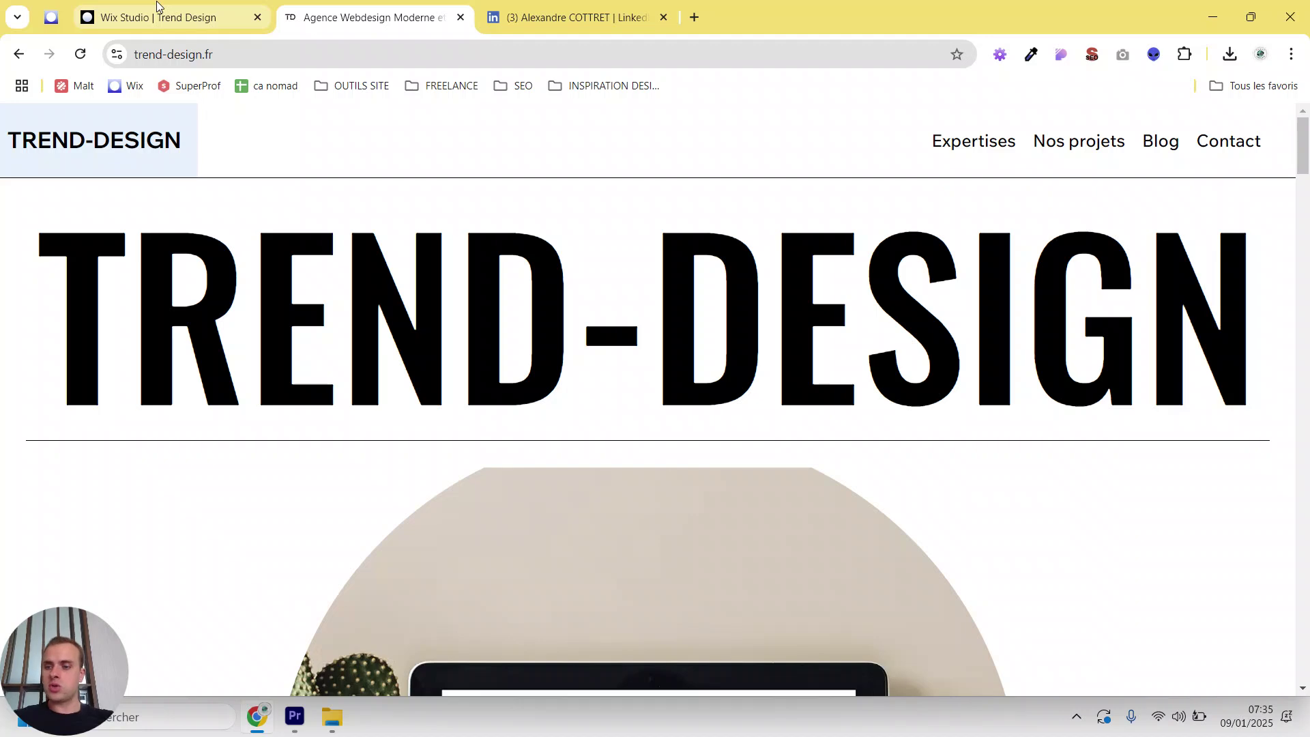
Step: Switch to the Wix Studio editor and find the "Contacter notre agence webdesign" section on the homepage
left_click(156, 8)
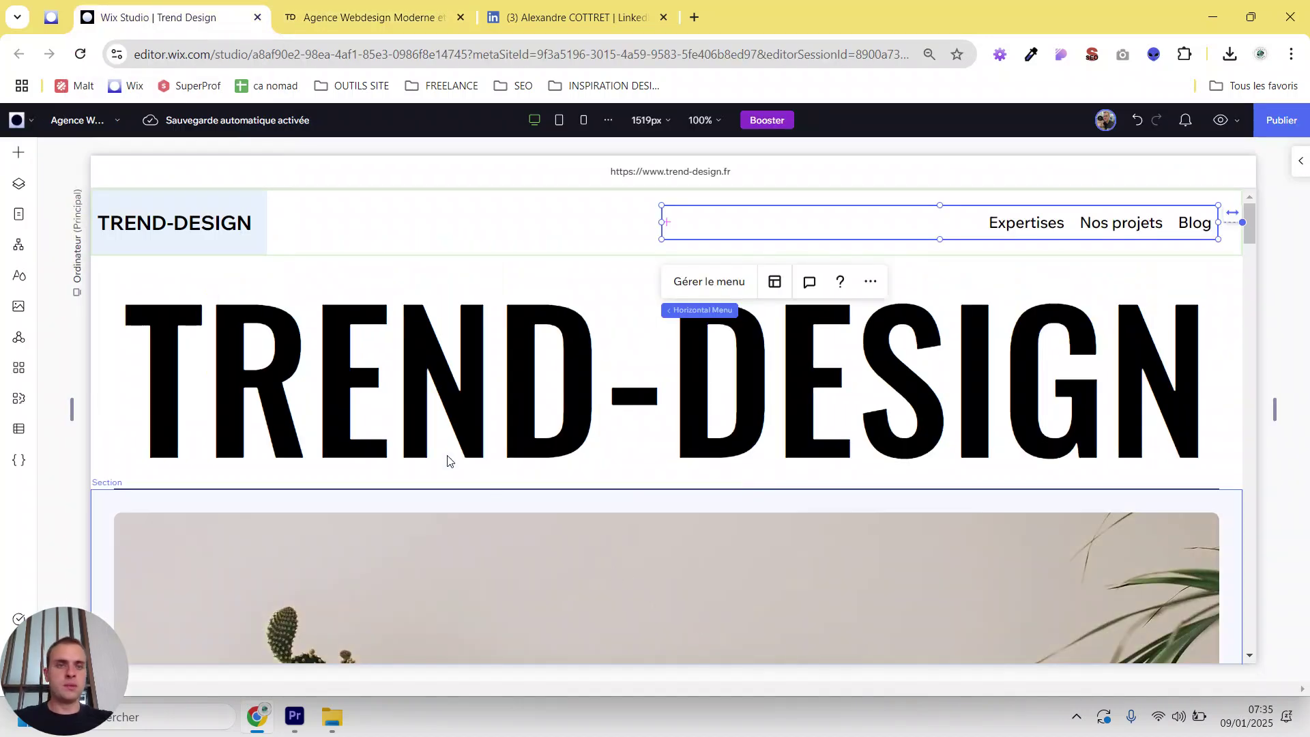
left_click(424, 460)
left_click(131, 408)
scroll(205, 489, "down", 4)
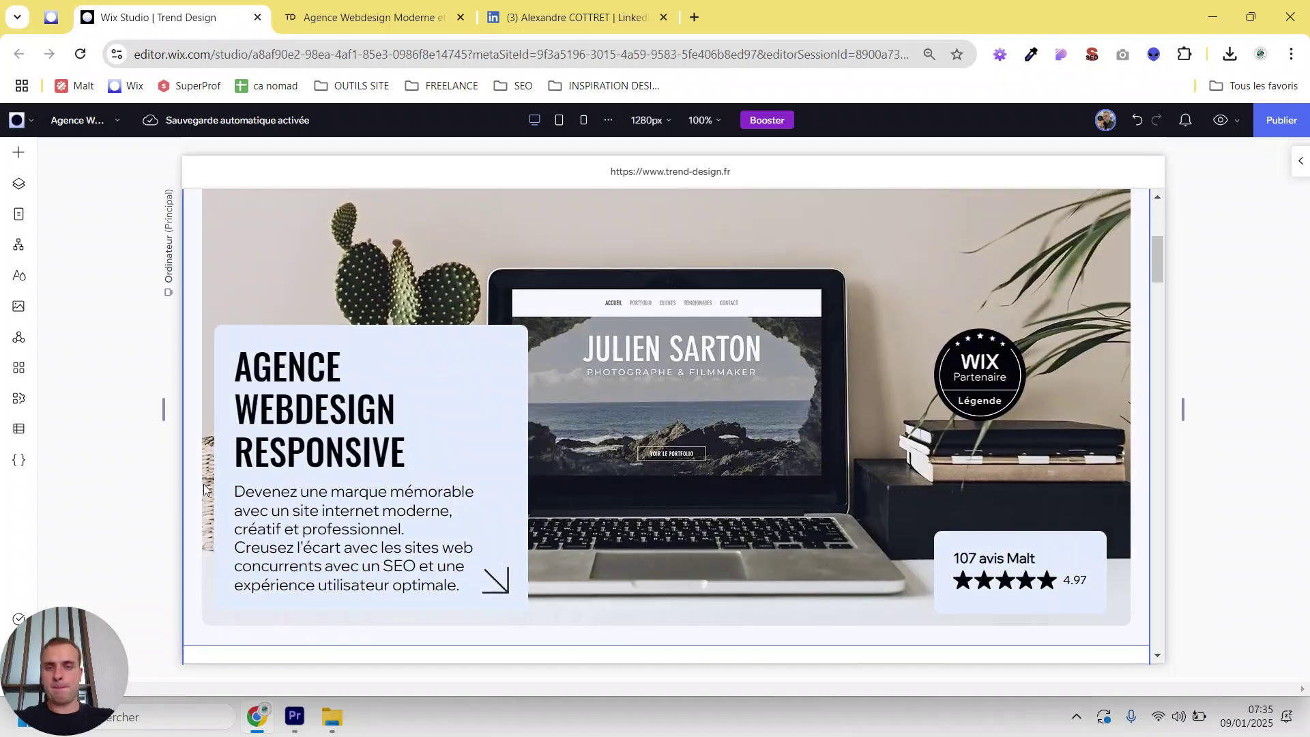
scroll(204, 485, "up", 5)
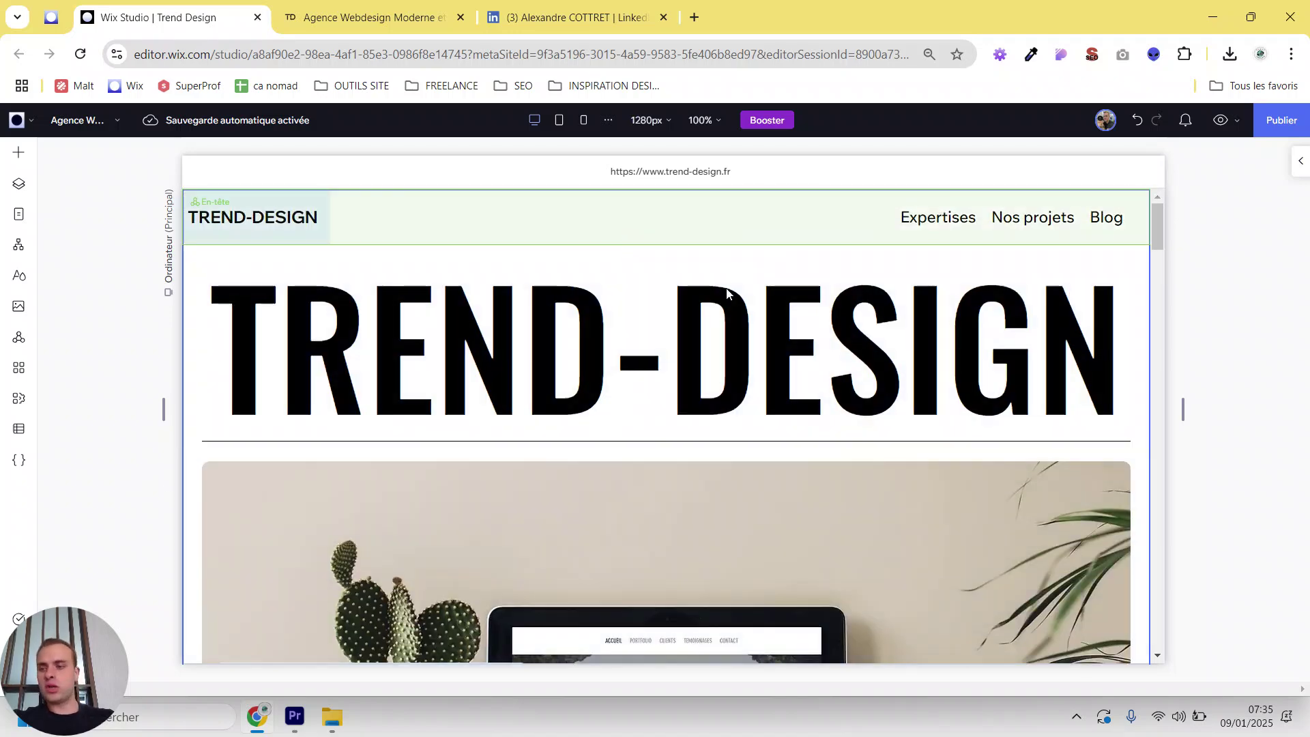
scroll(683, 481, "down", 10)
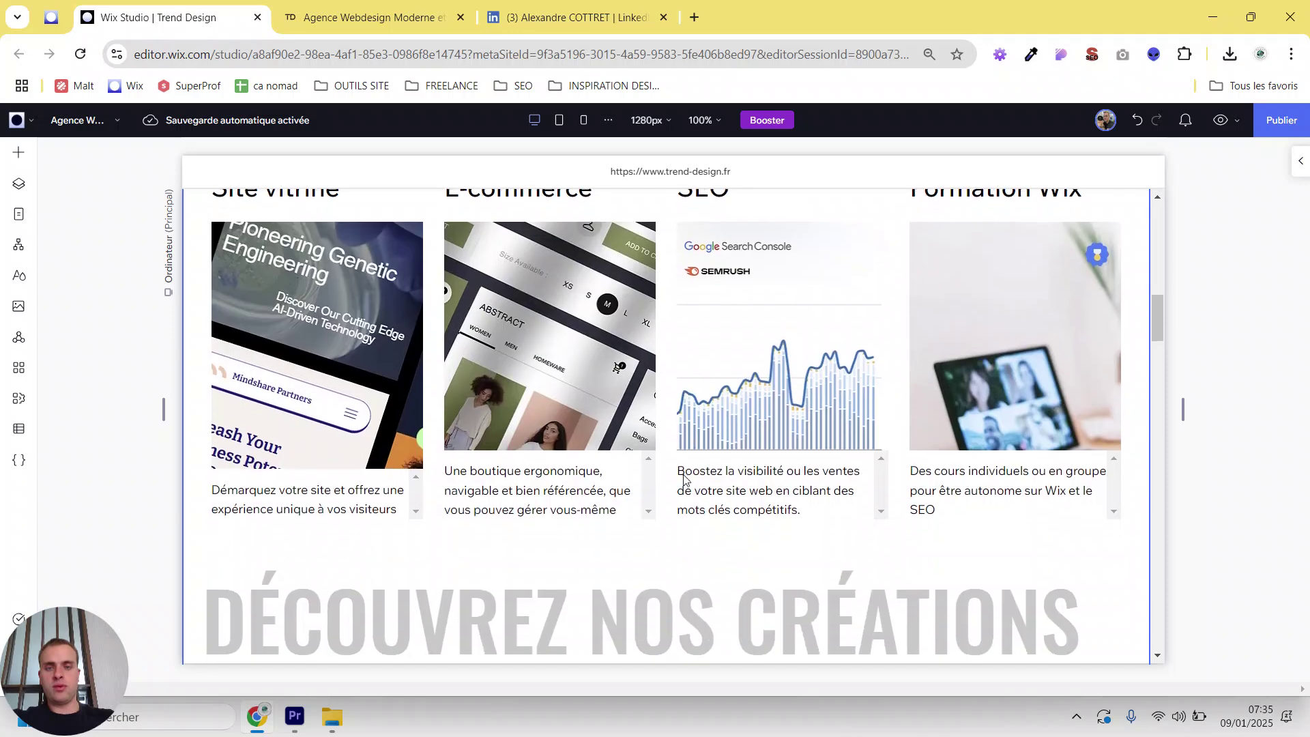
scroll(685, 480, "down", 8)
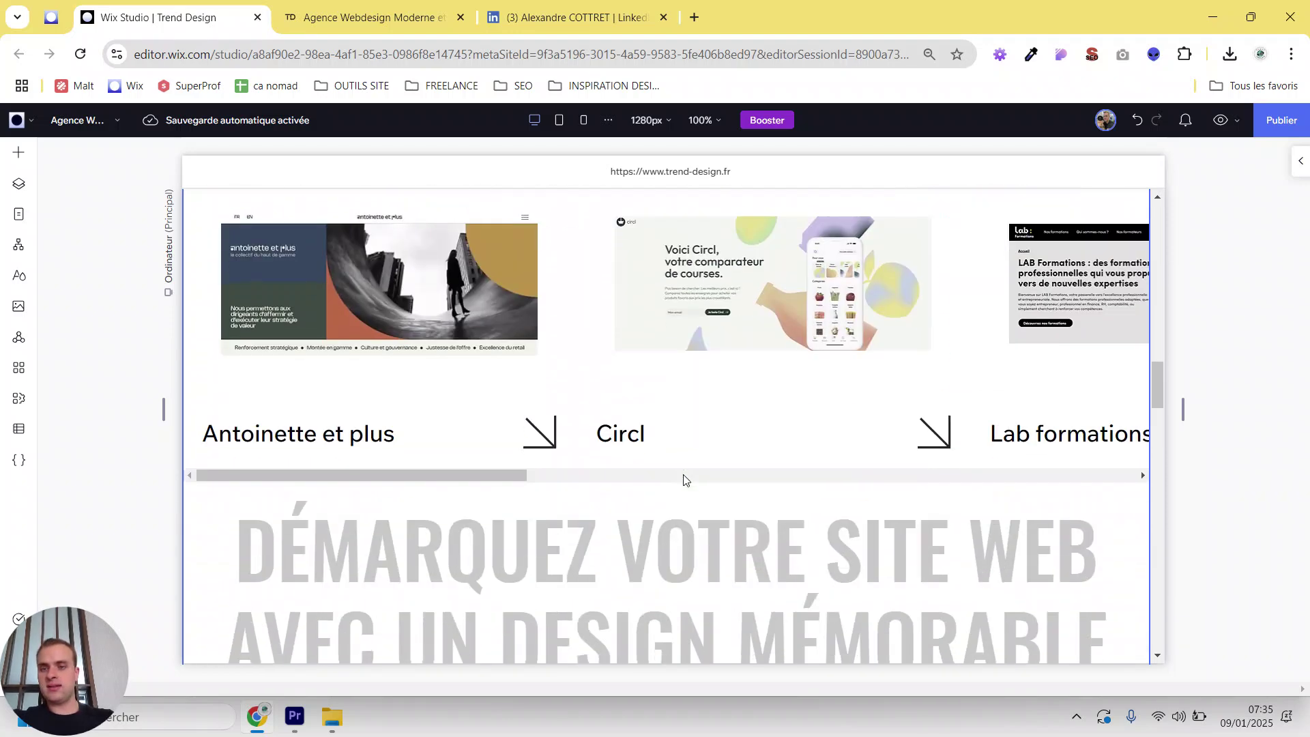
scroll(685, 480, "down", 10)
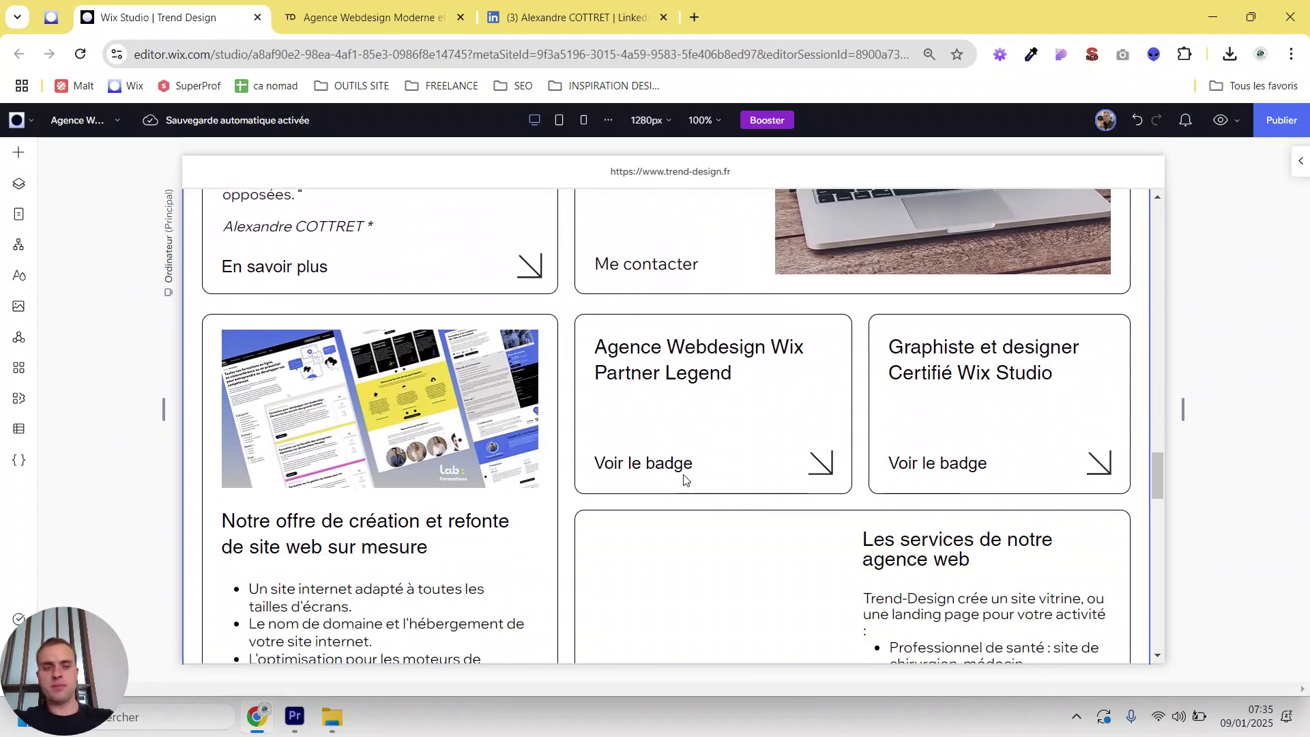
scroll(685, 477, "down", 7)
scroll(661, 443, "down", 1)
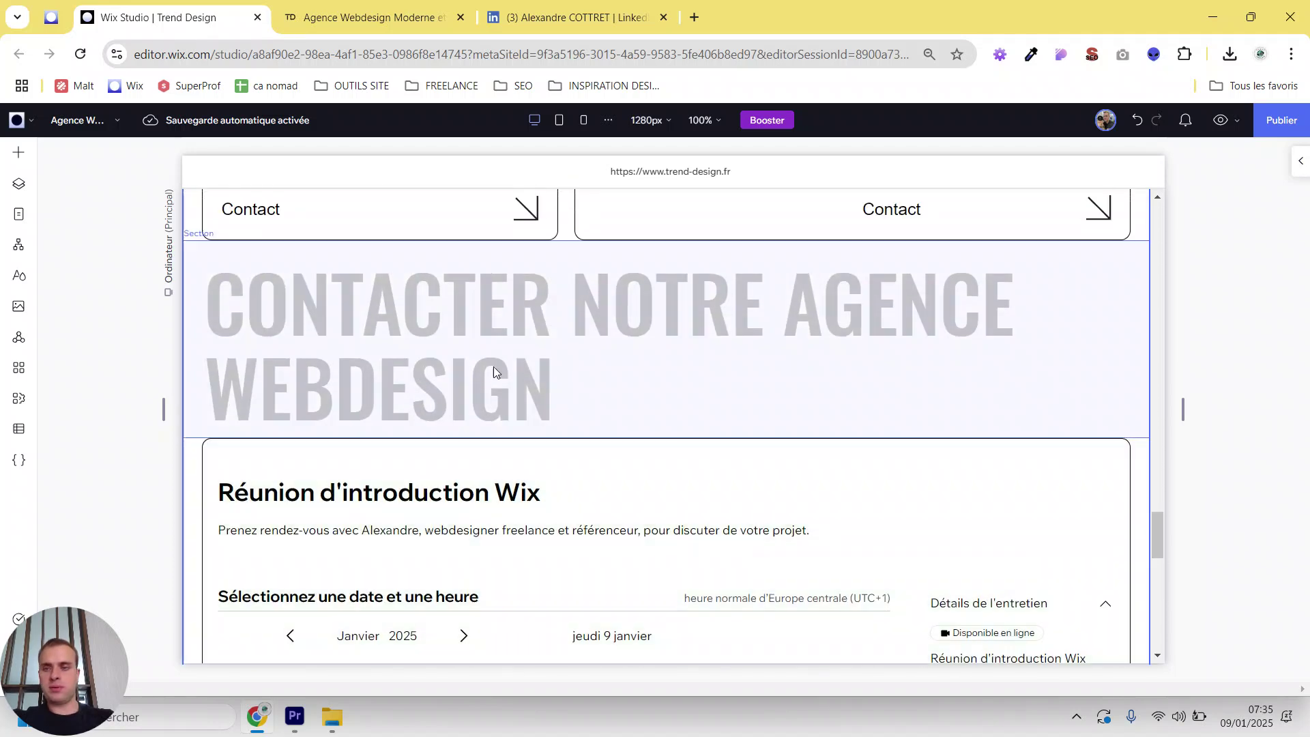
scroll(517, 416, "up", 1)
Step: Enable an anchor on the "Contacter notre agence webdesign" section and name it "Contact Accueil"
left_click(871, 429)
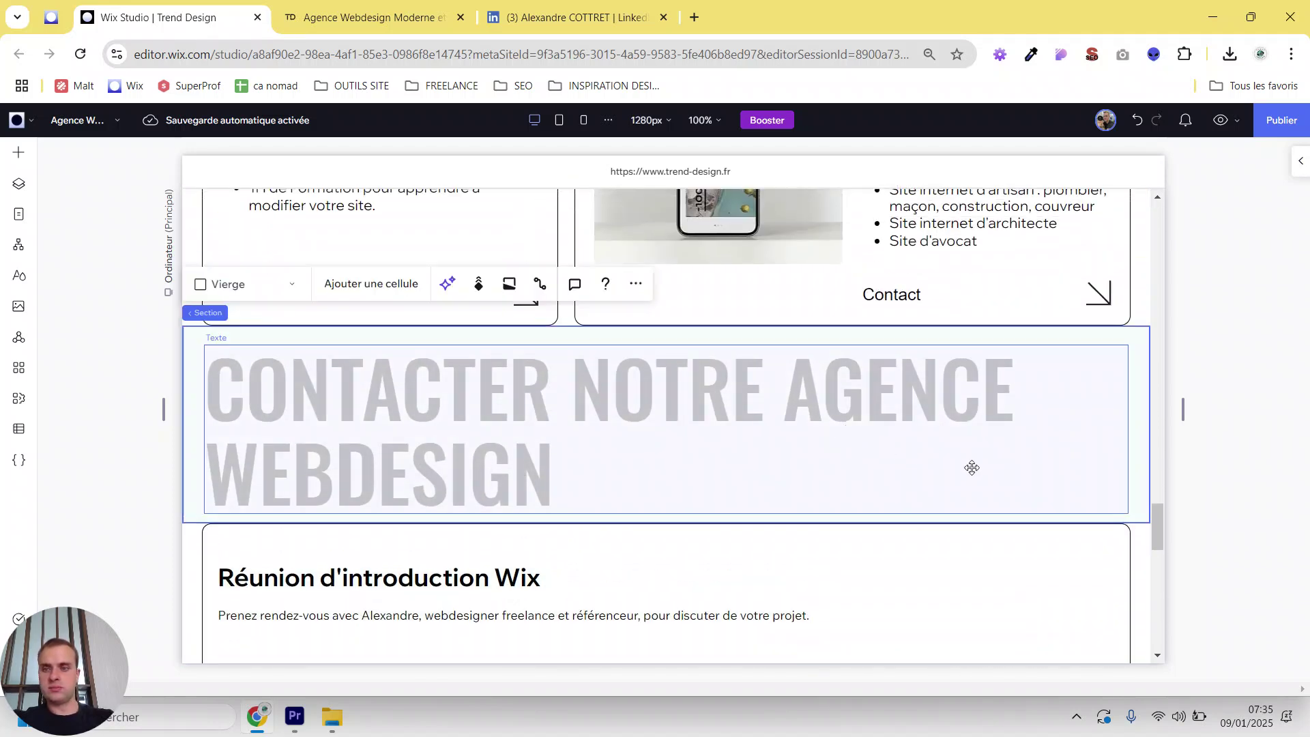
left_click(1212, 414)
left_click(1112, 389)
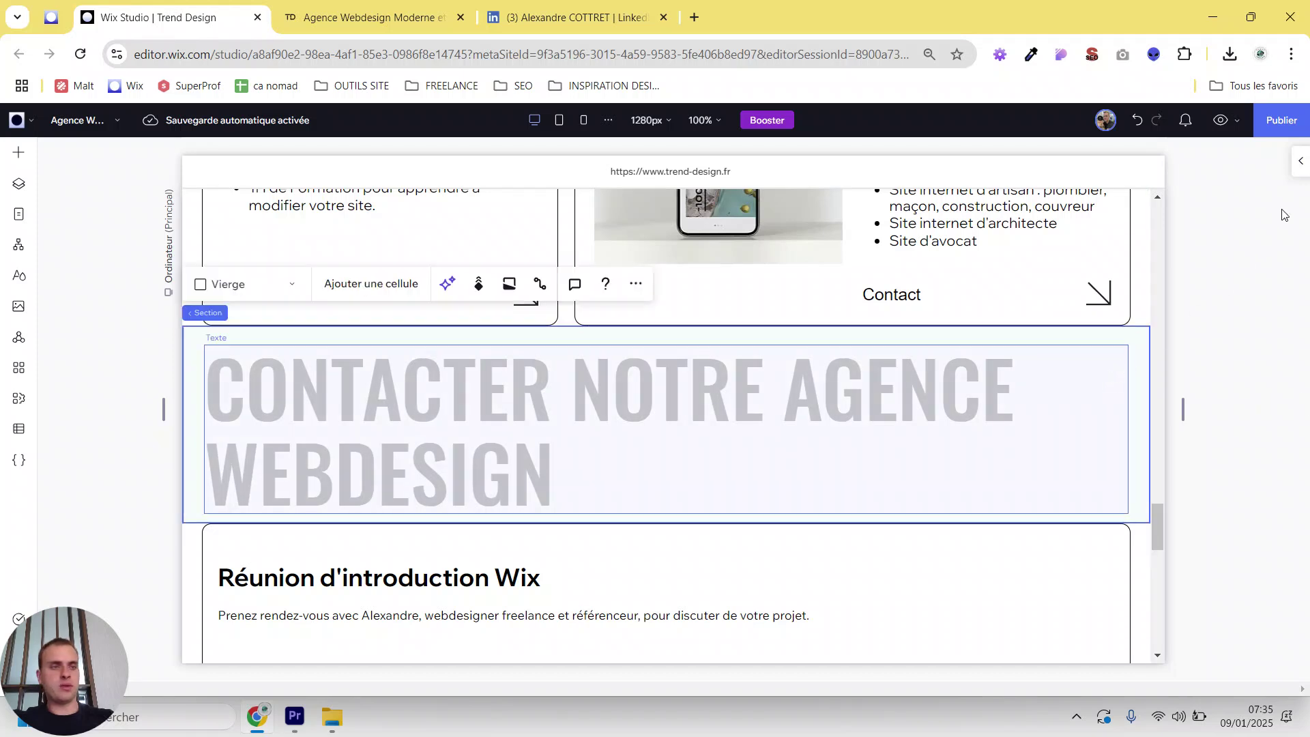
left_click(1307, 176)
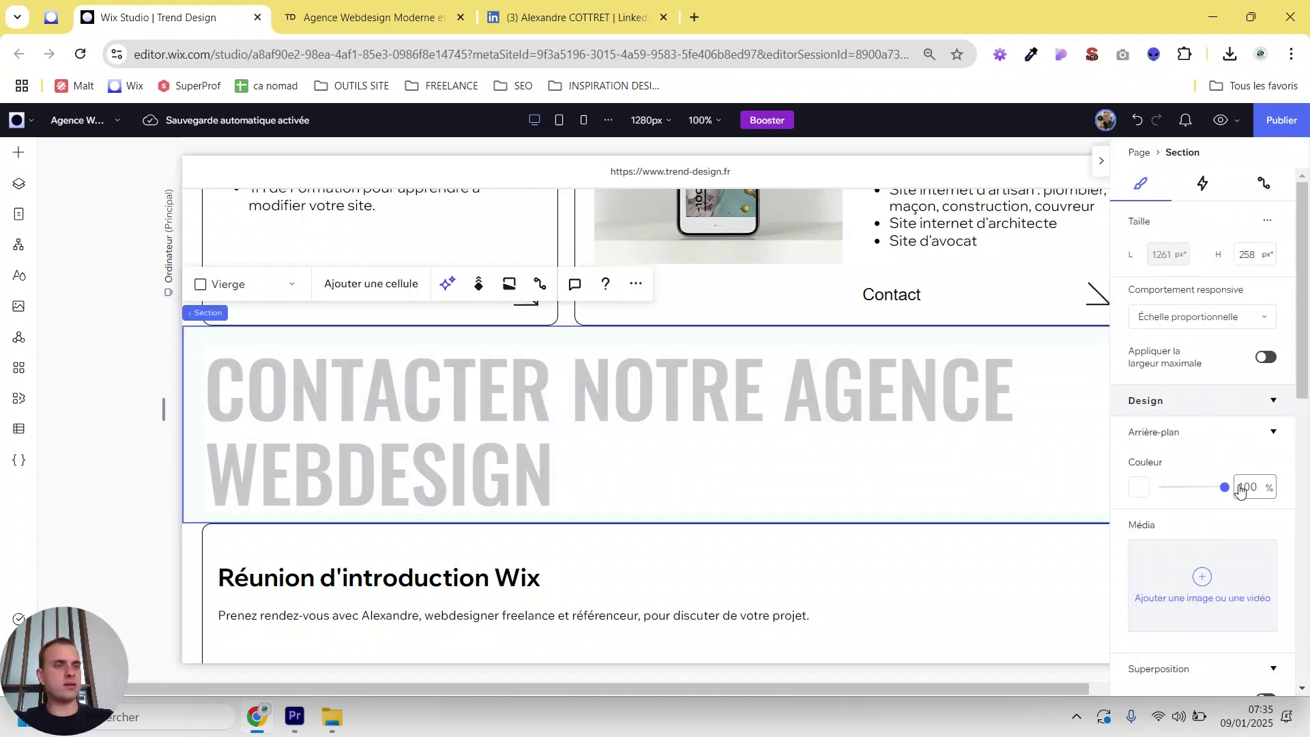
left_click(1303, 171)
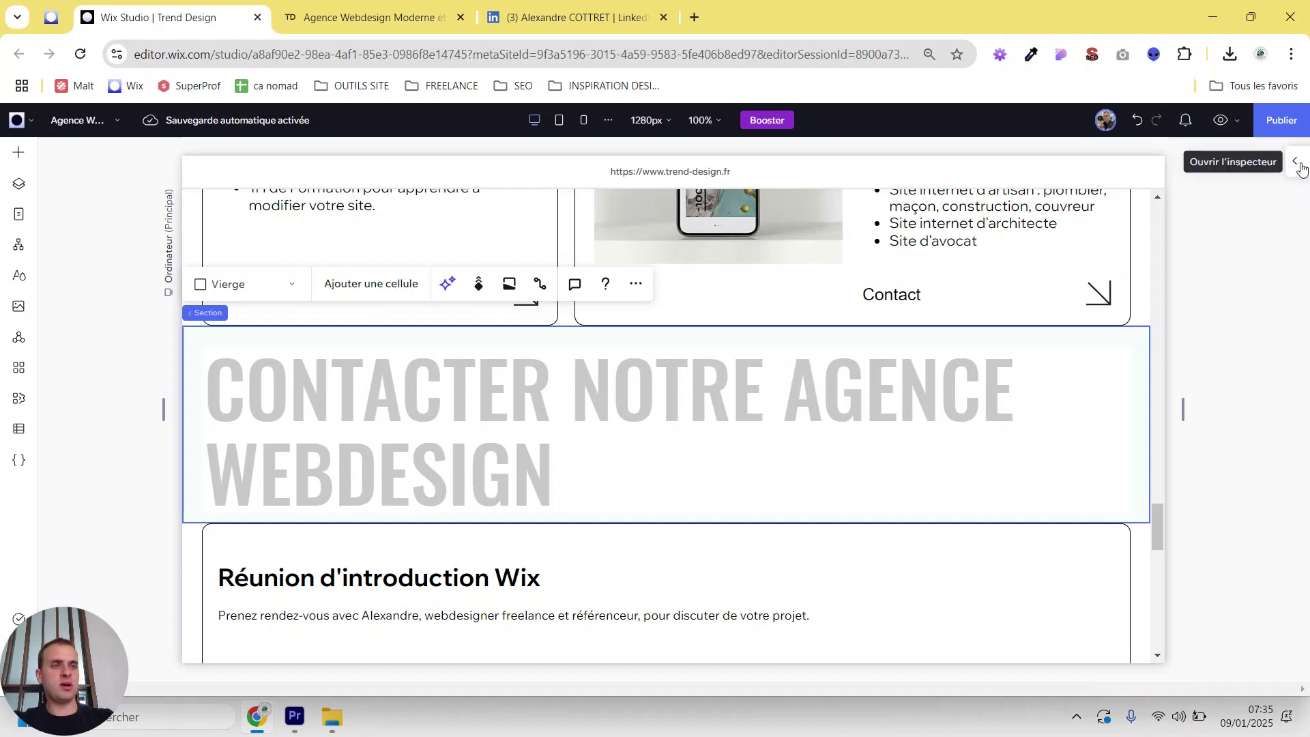
left_click(1302, 171)
scroll(1182, 483, "down", 8)
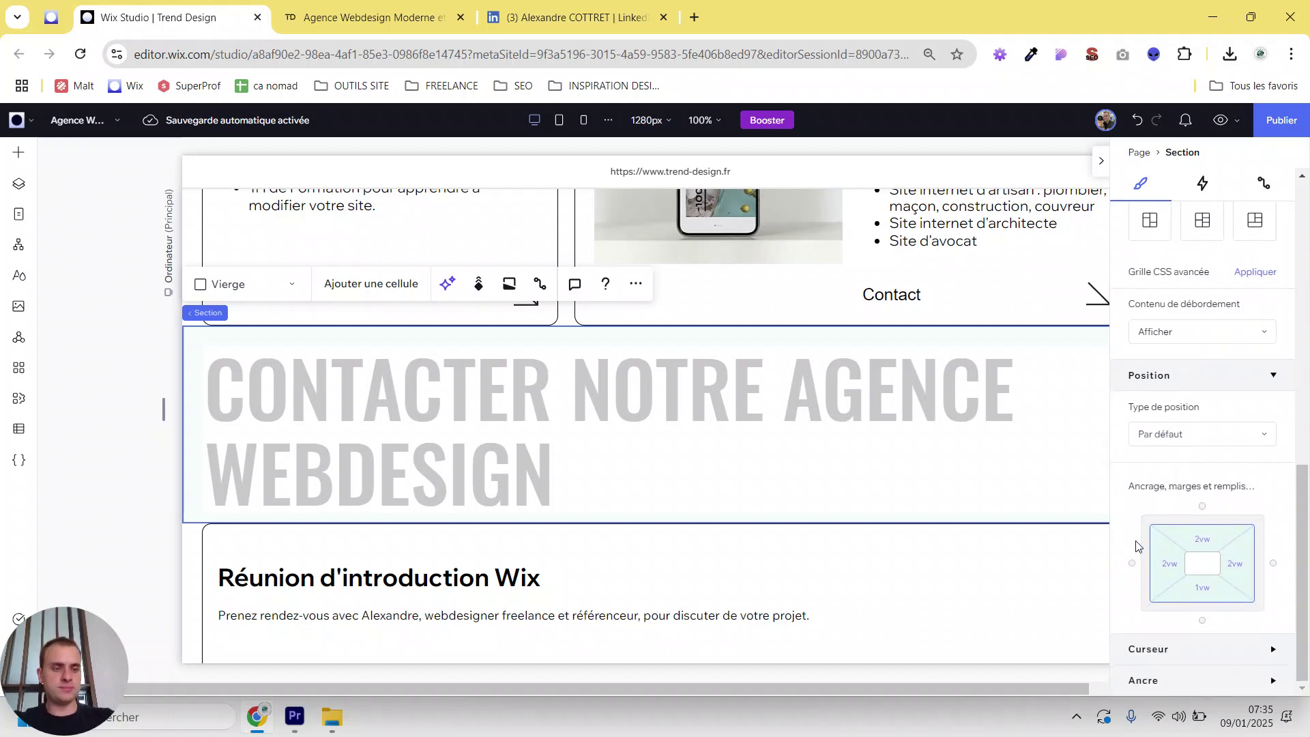
left_click(1168, 682)
left_click(1261, 608)
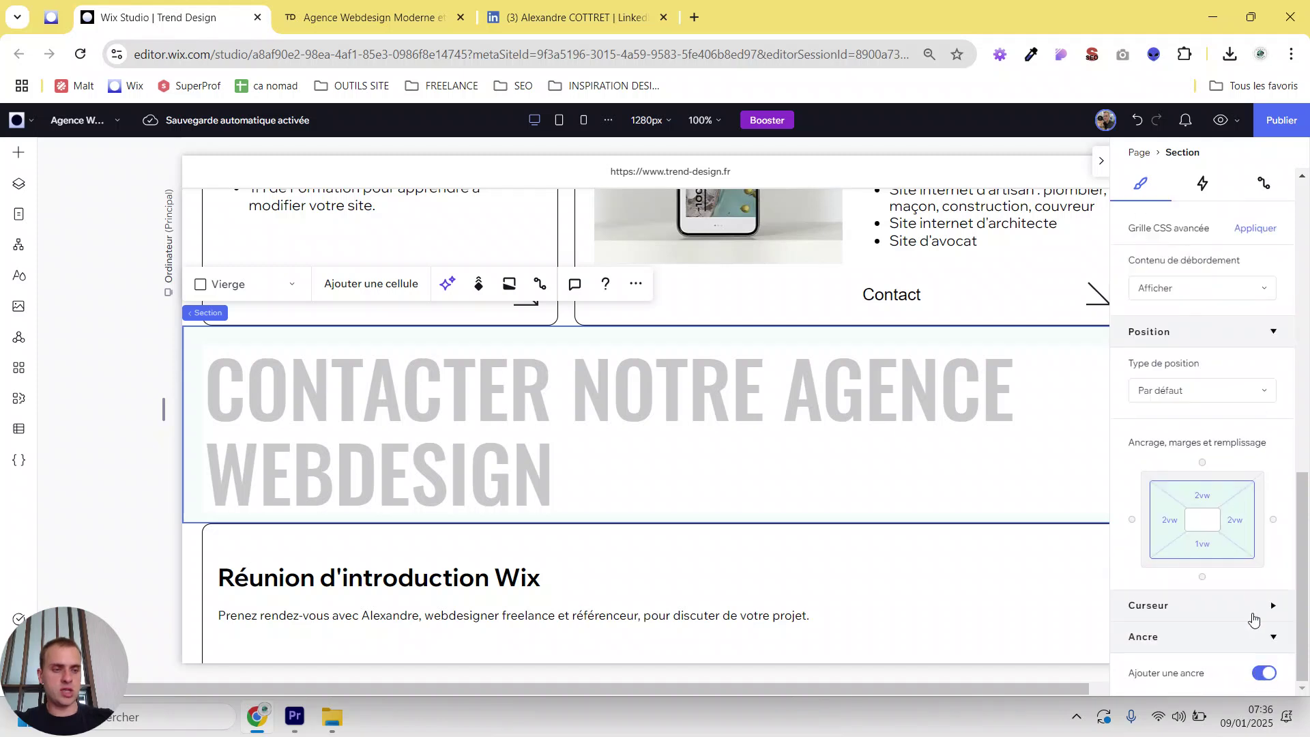
left_click(1263, 678)
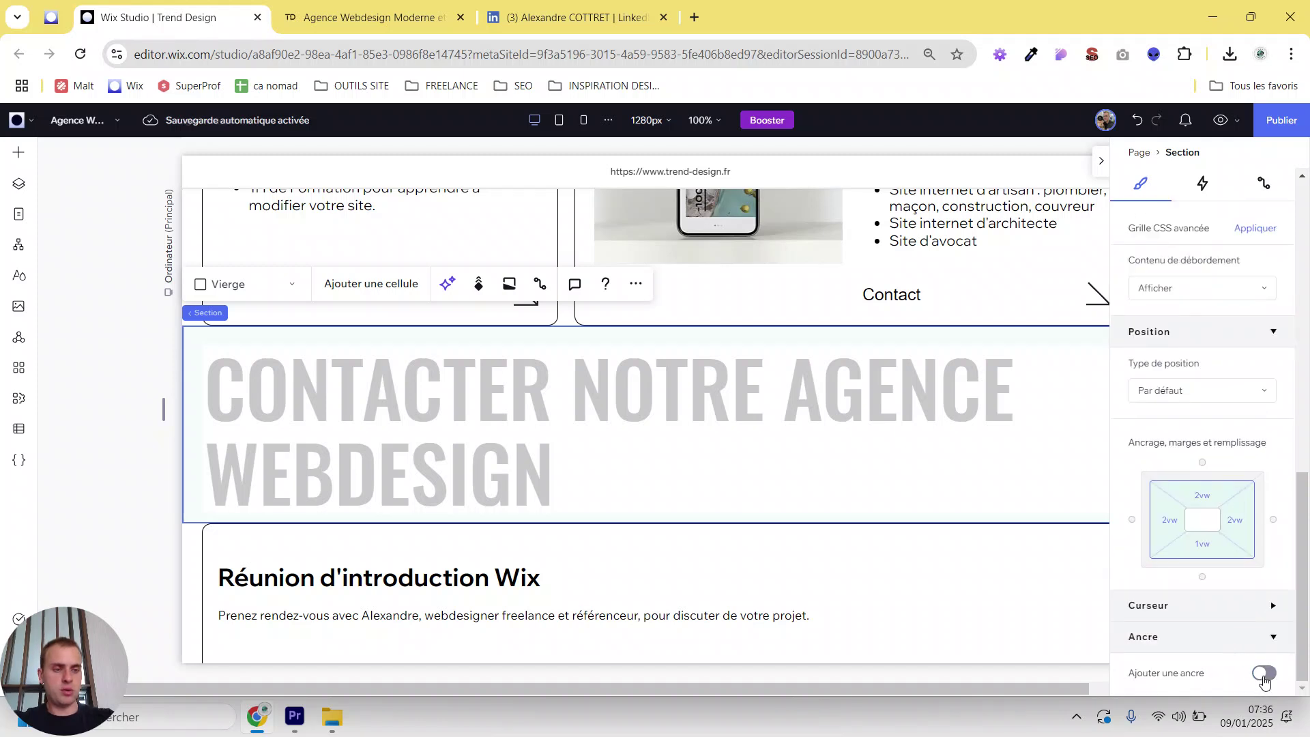
left_click(1263, 678)
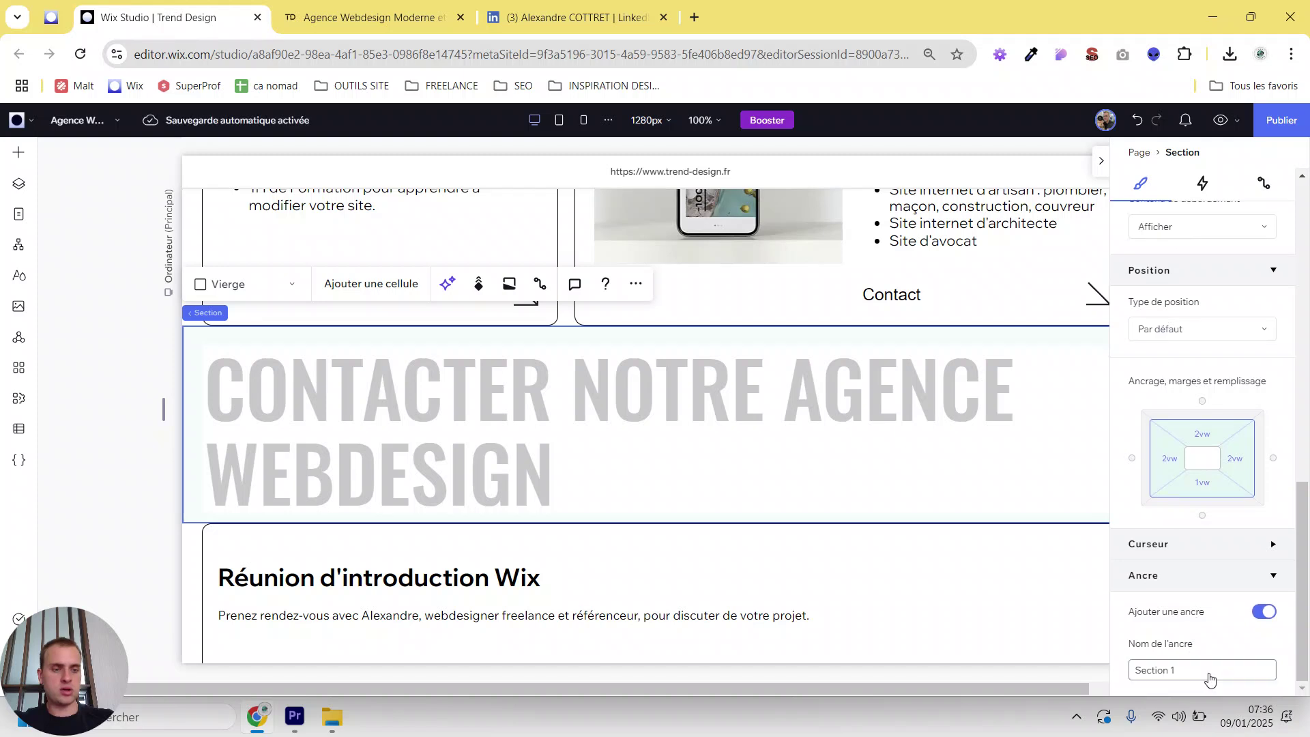
left_click(1203, 670)
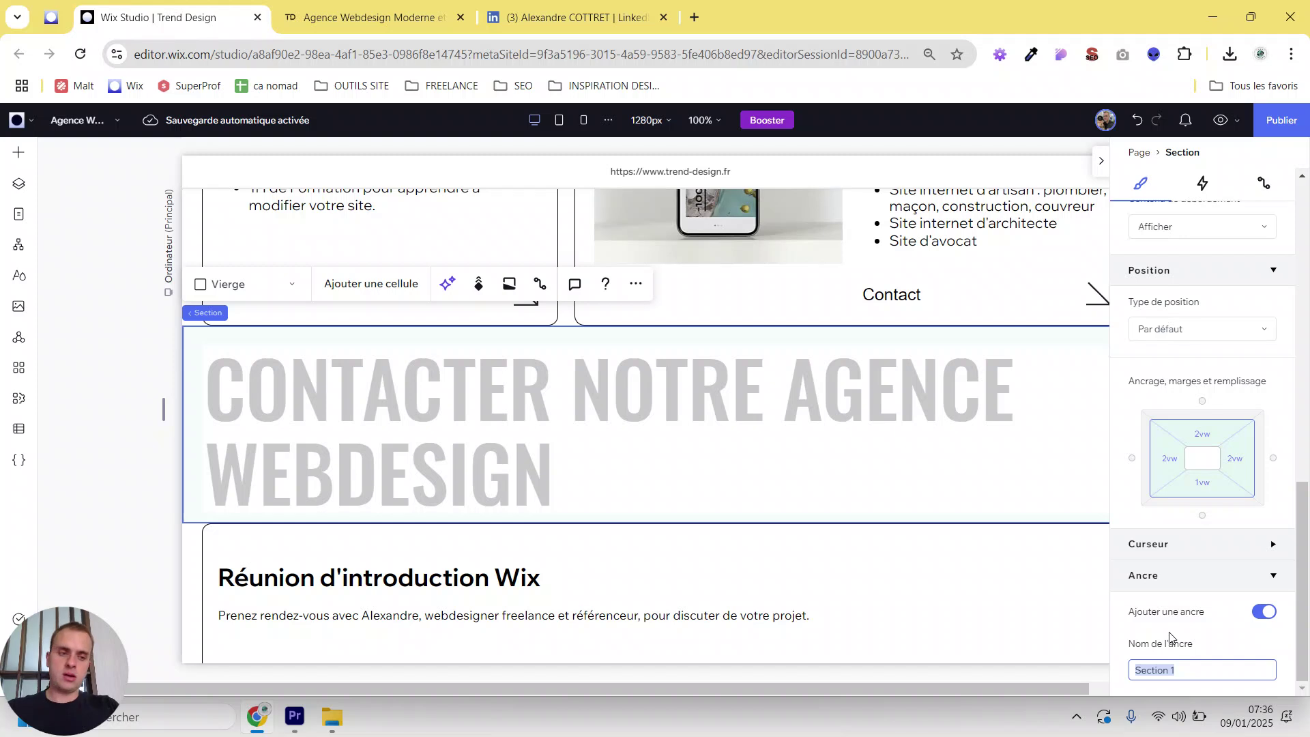
type("Contact Accueil")
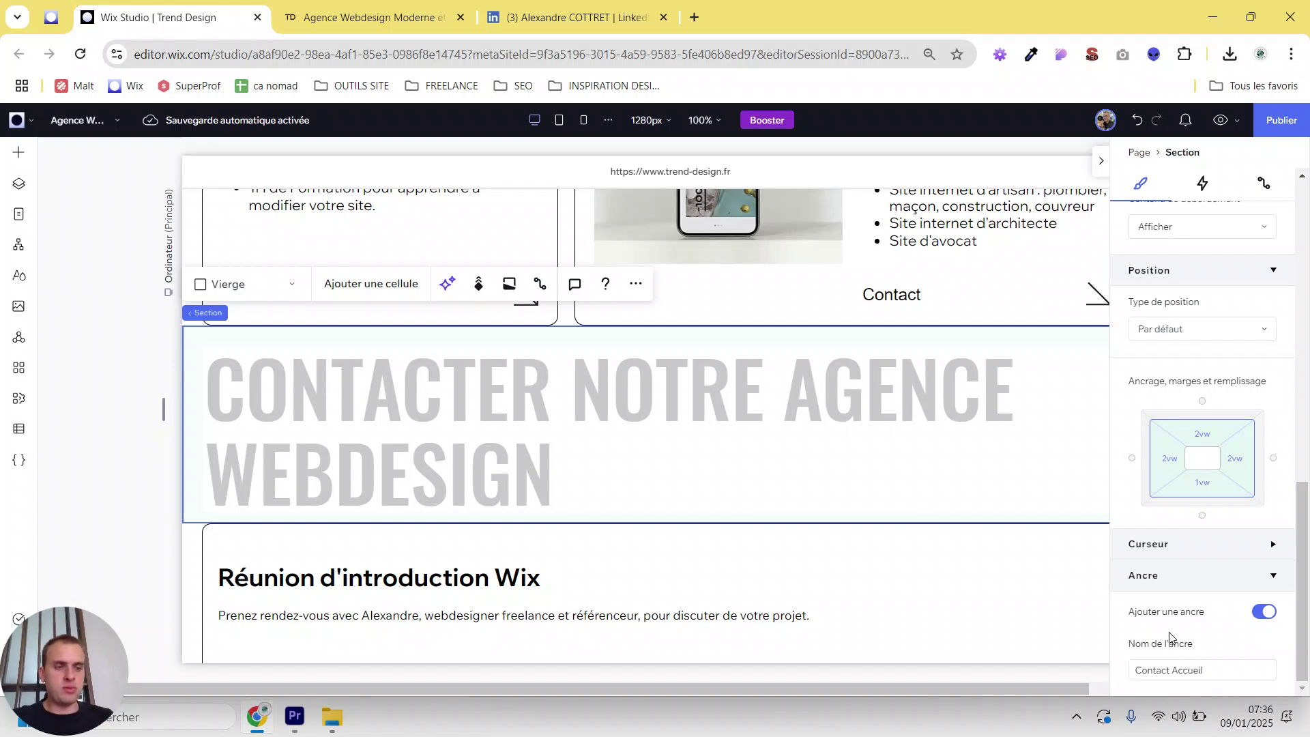
Step: Open the management of the header's horizontal menu
scroll(375, 339, "up", 5)
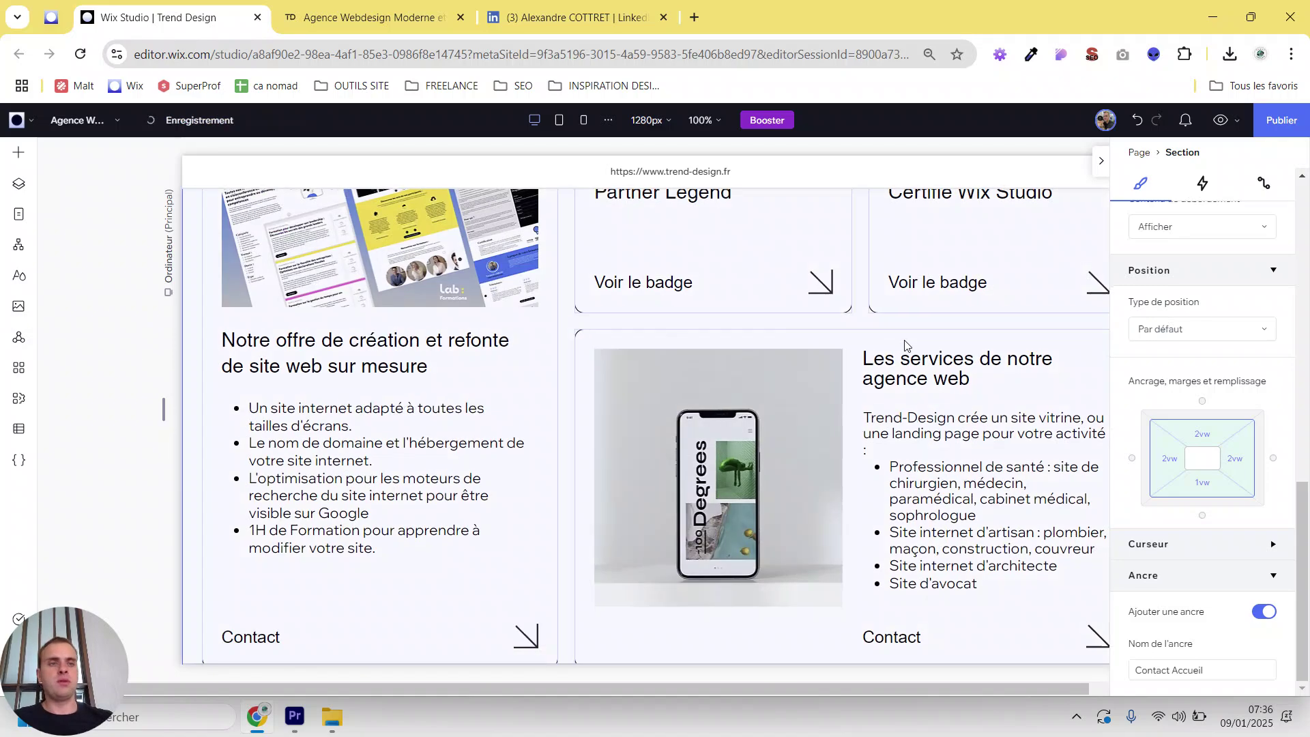
scroll(1046, 251, "up", 8)
left_click(1104, 169)
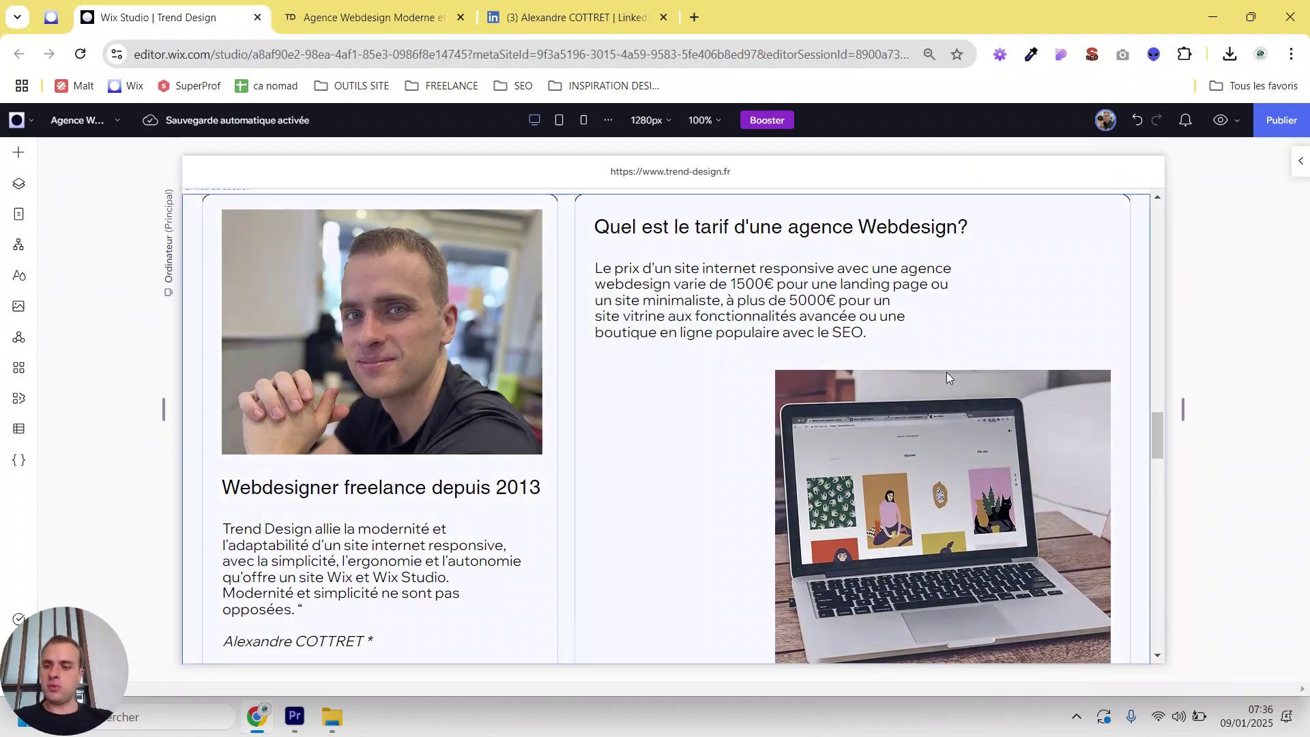
scroll(947, 371, "up", 10)
scroll(819, 450, "up", 15)
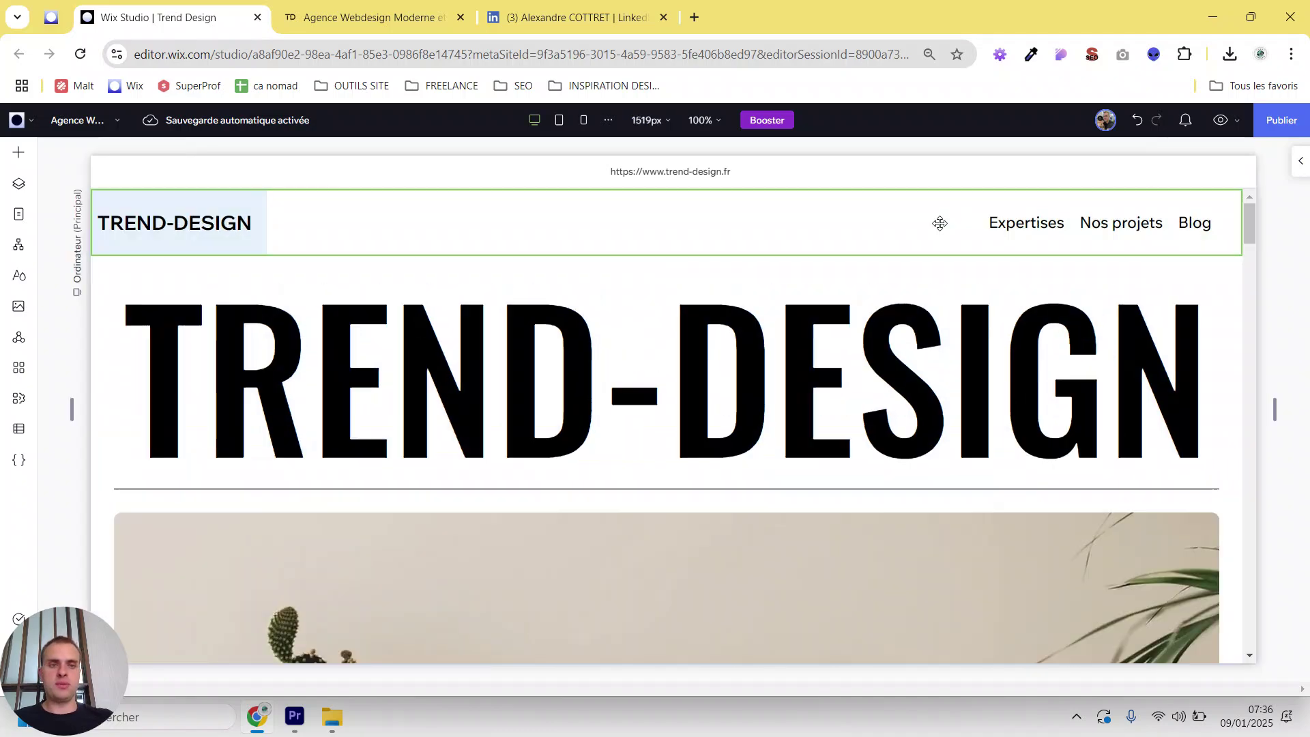
left_click(1026, 223)
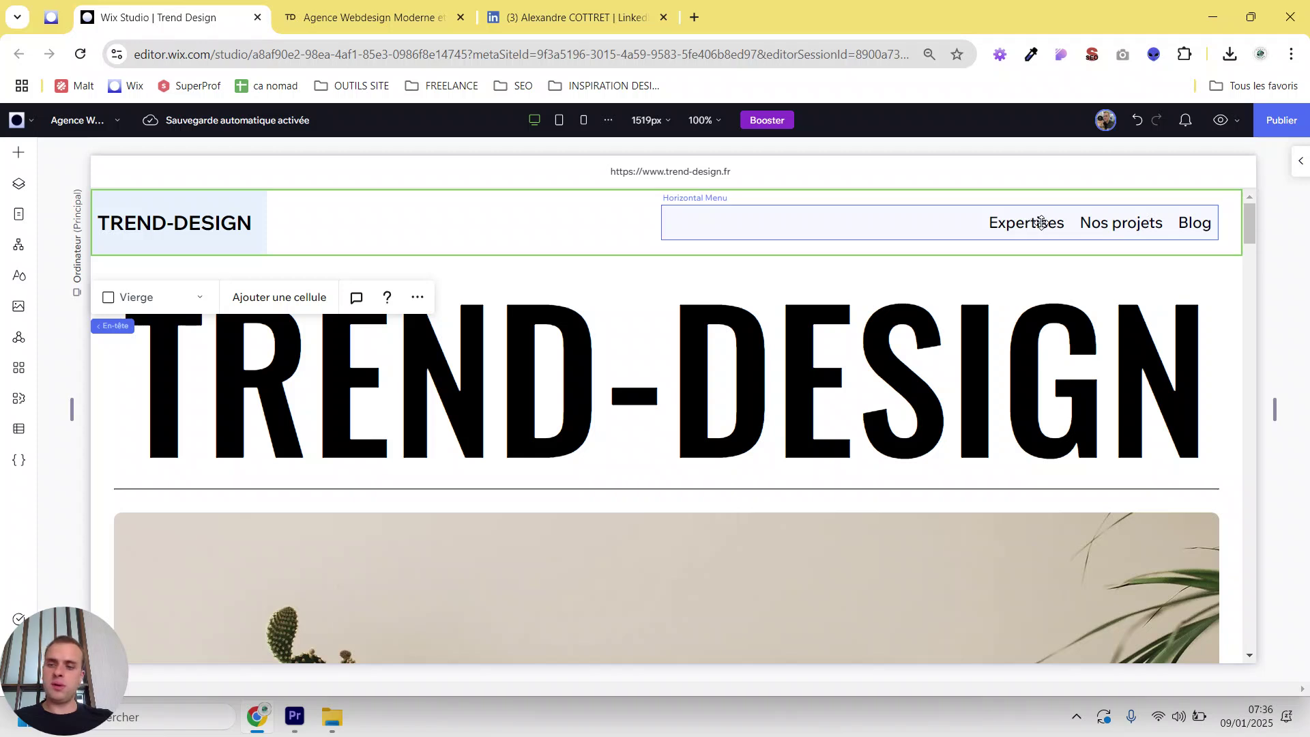
left_click(1040, 223)
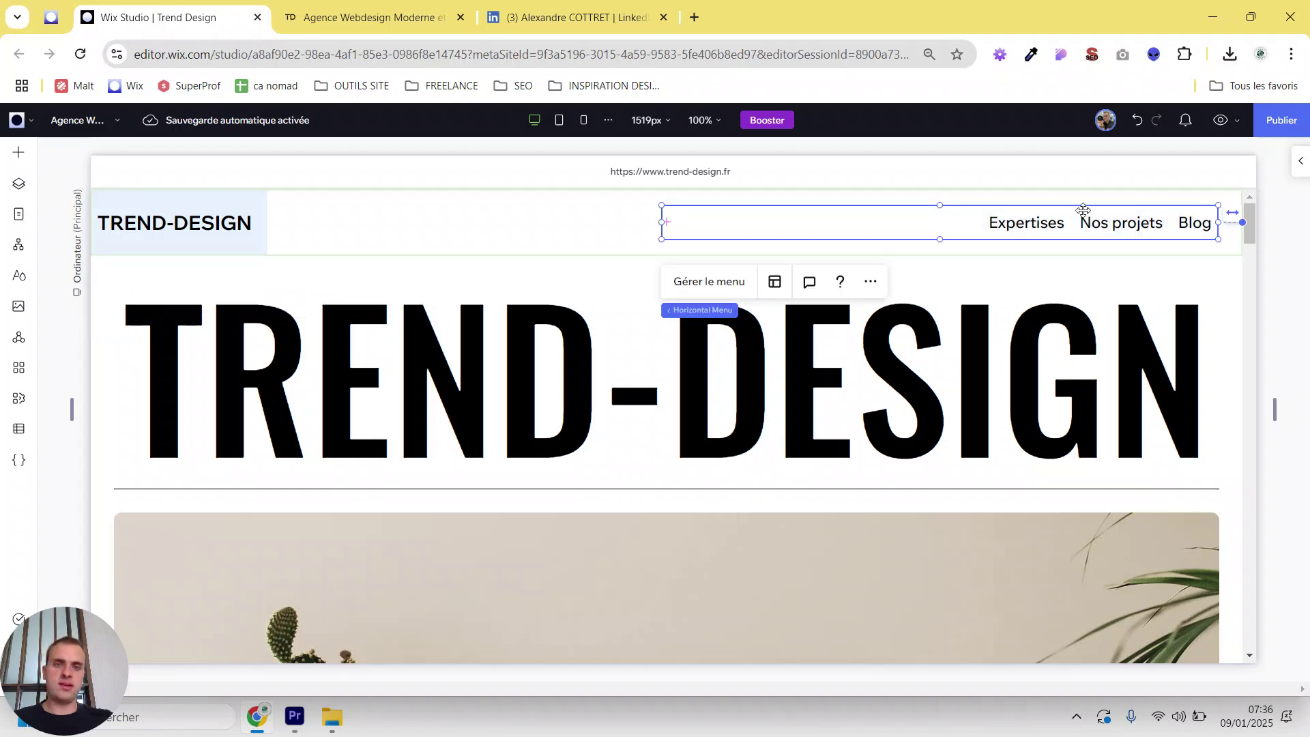
left_click(1301, 161)
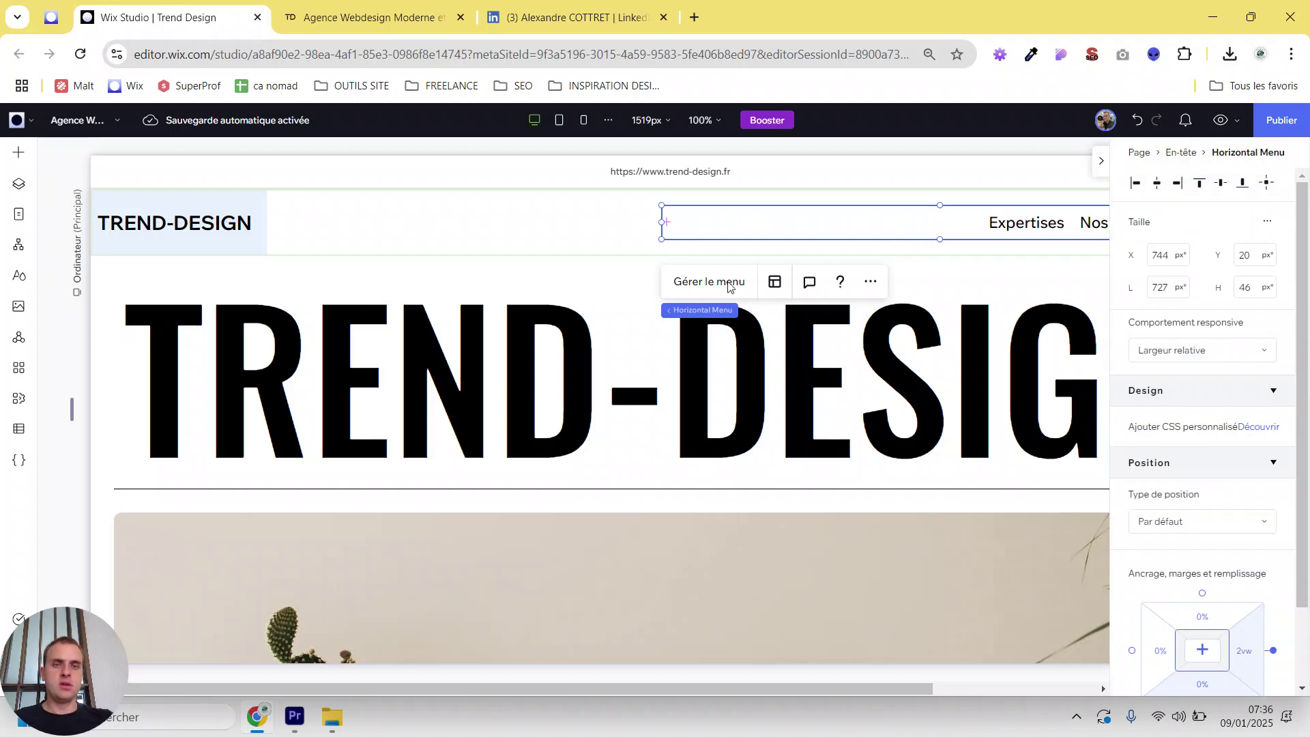
left_click(706, 286)
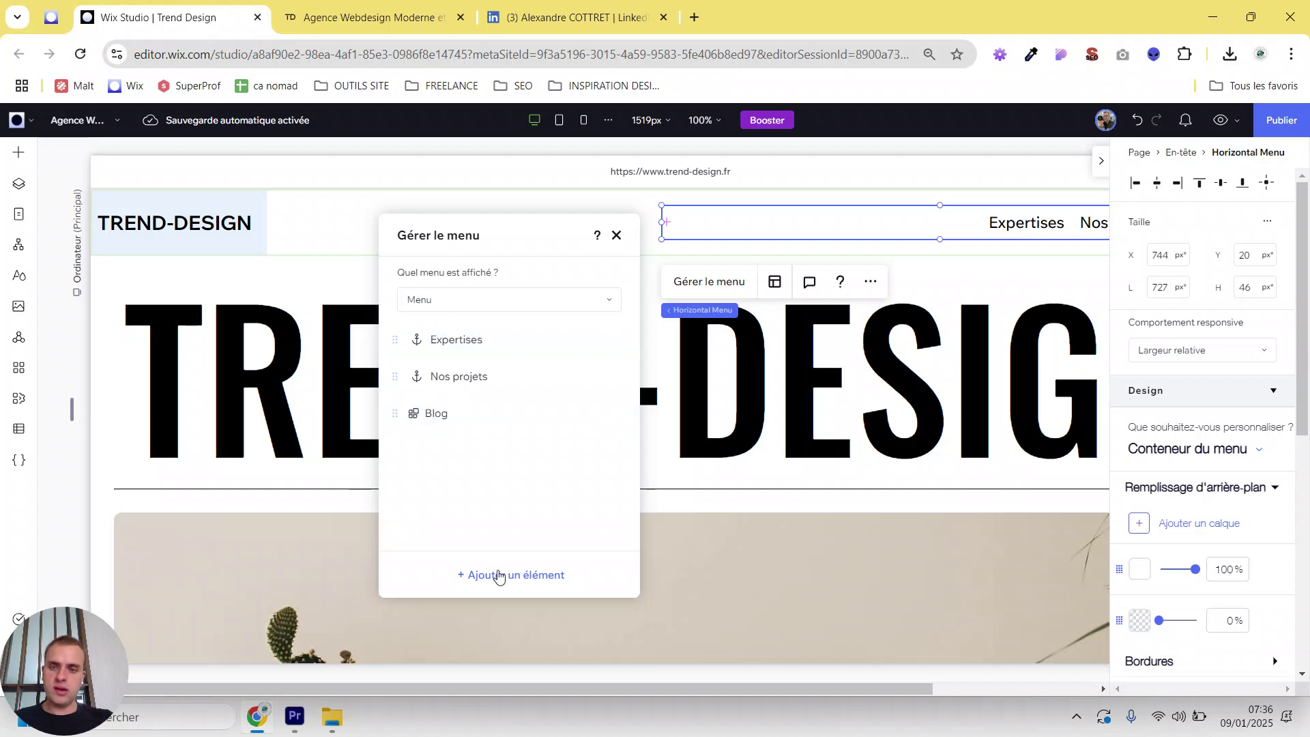
Step: Add a link item to the menu that points to the "Contact Accueil" anchor on the current Agence Webdesign page
left_click(493, 576)
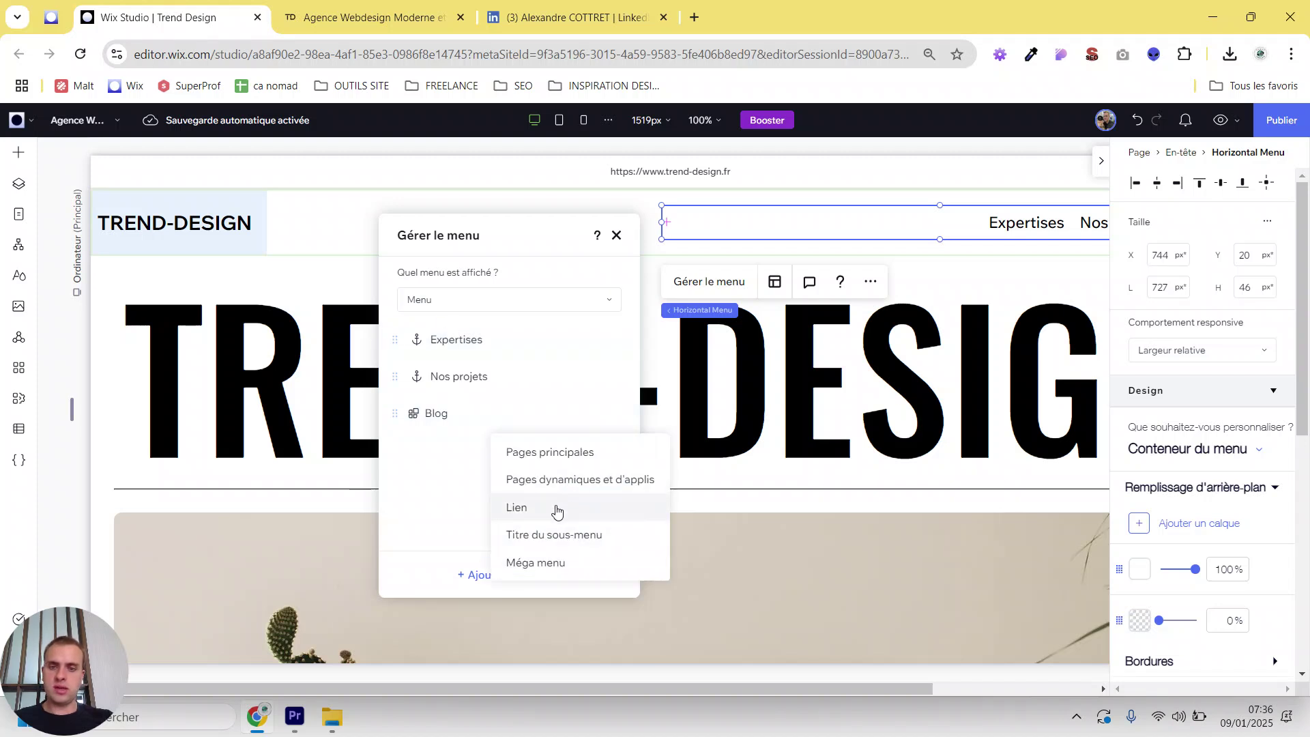
left_click(553, 508)
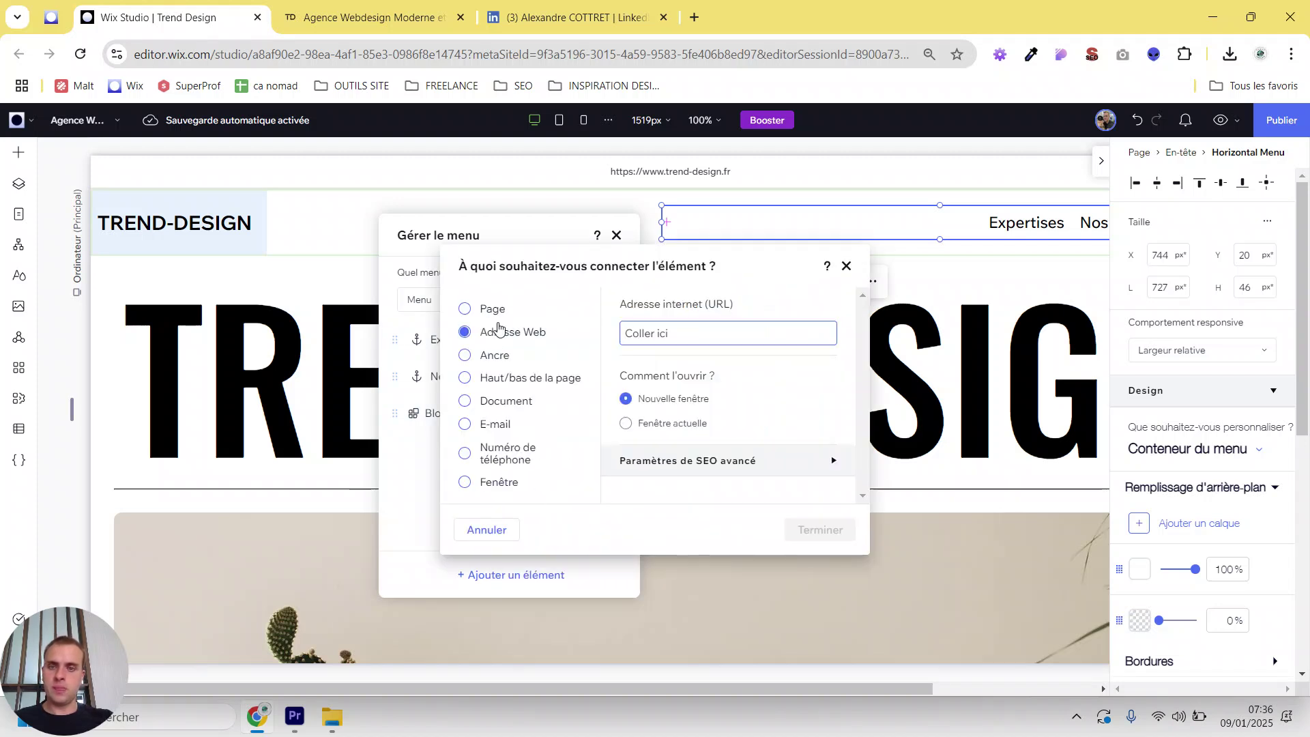
left_click(493, 361)
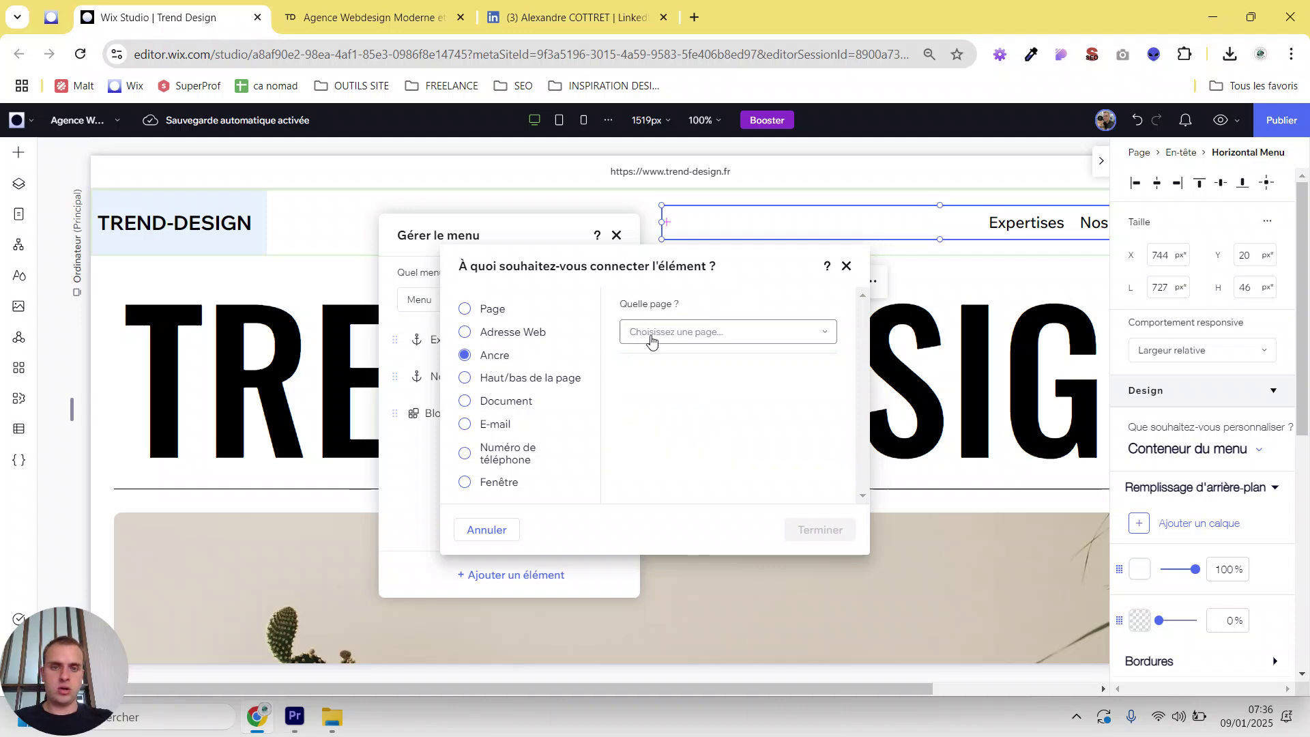
left_click(667, 333)
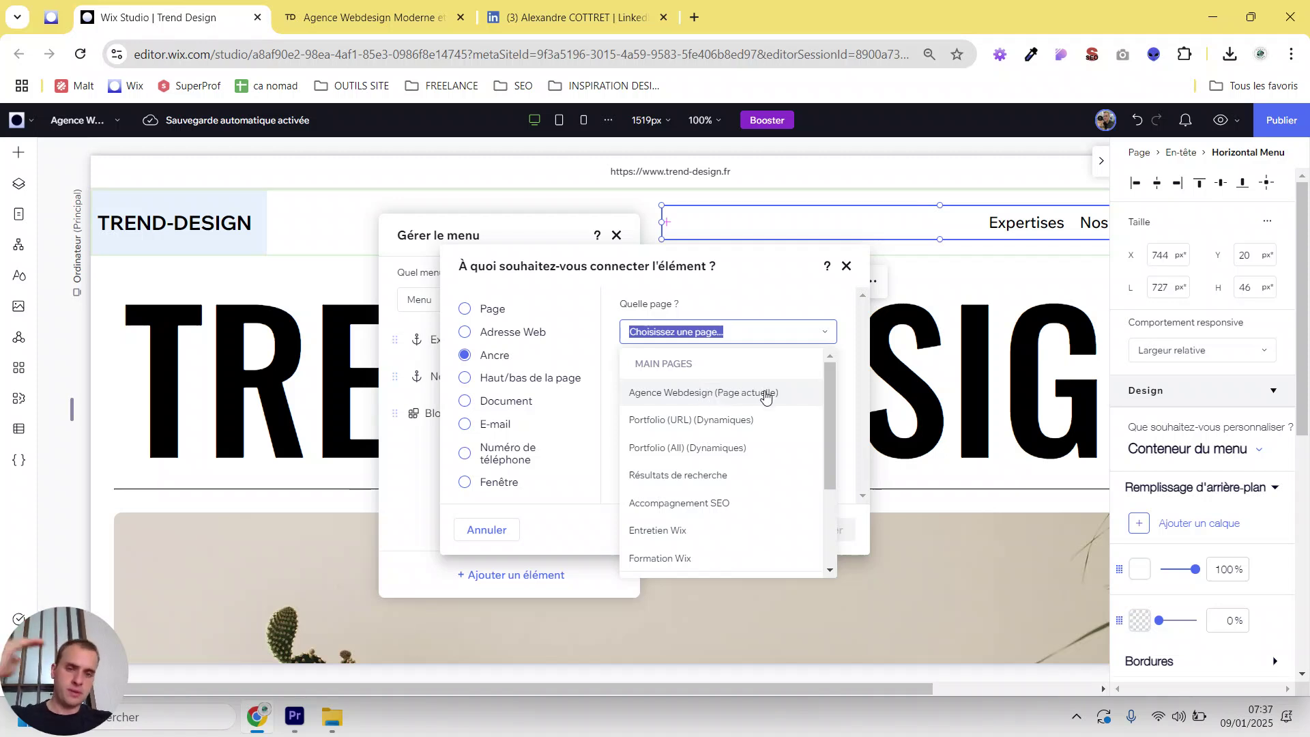
left_click(782, 401)
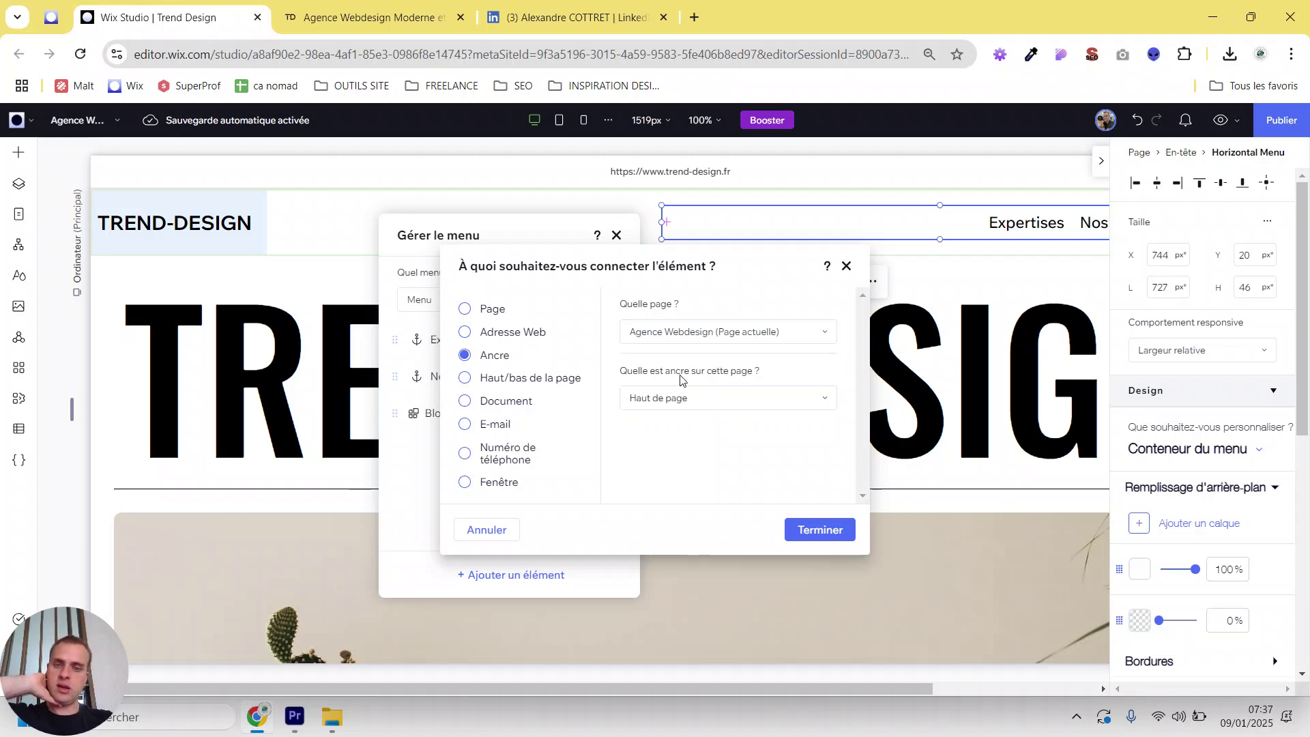
left_click(710, 398)
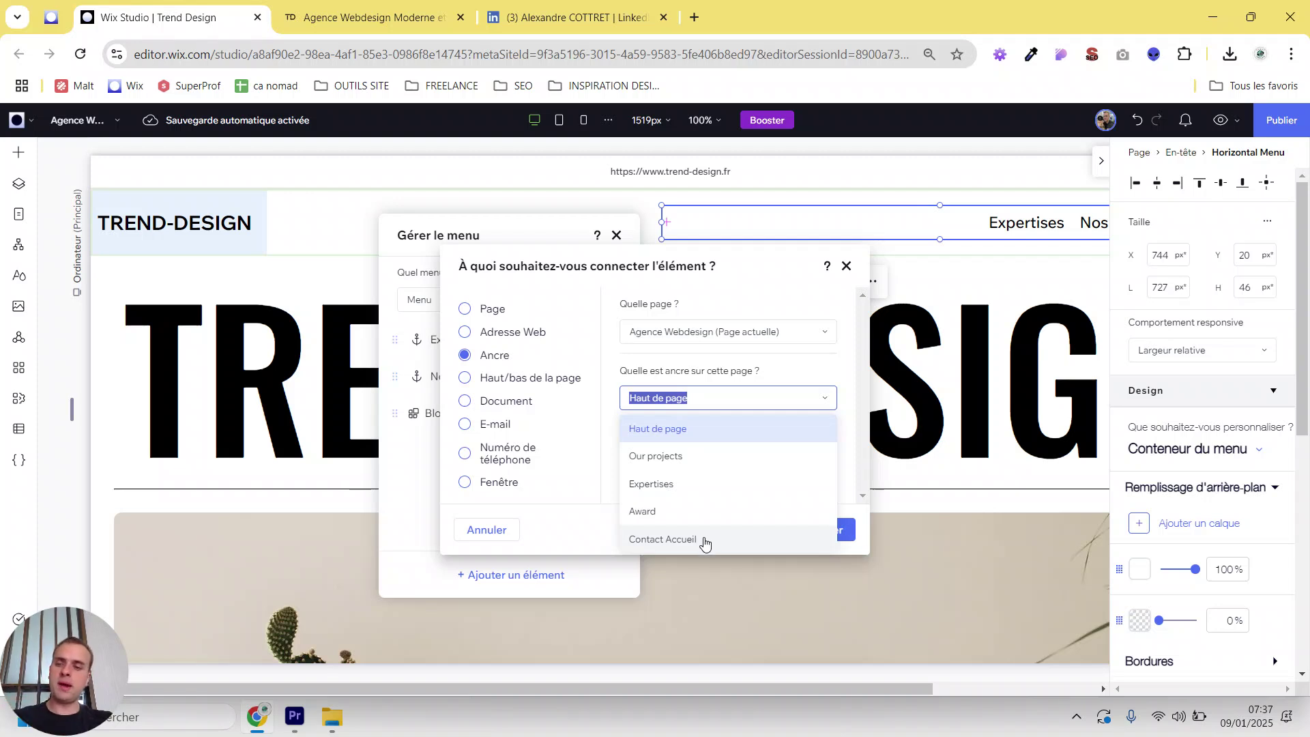
left_click(705, 539)
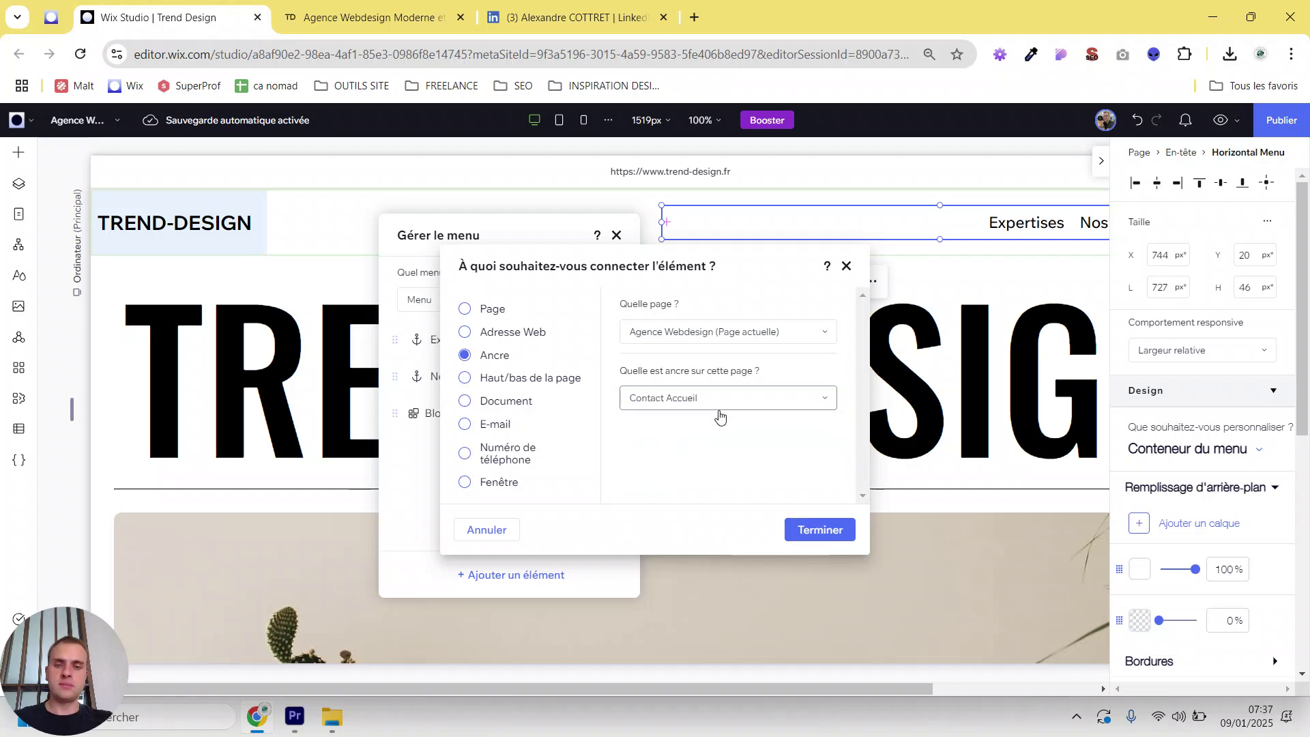
left_click(722, 402)
left_click(760, 400)
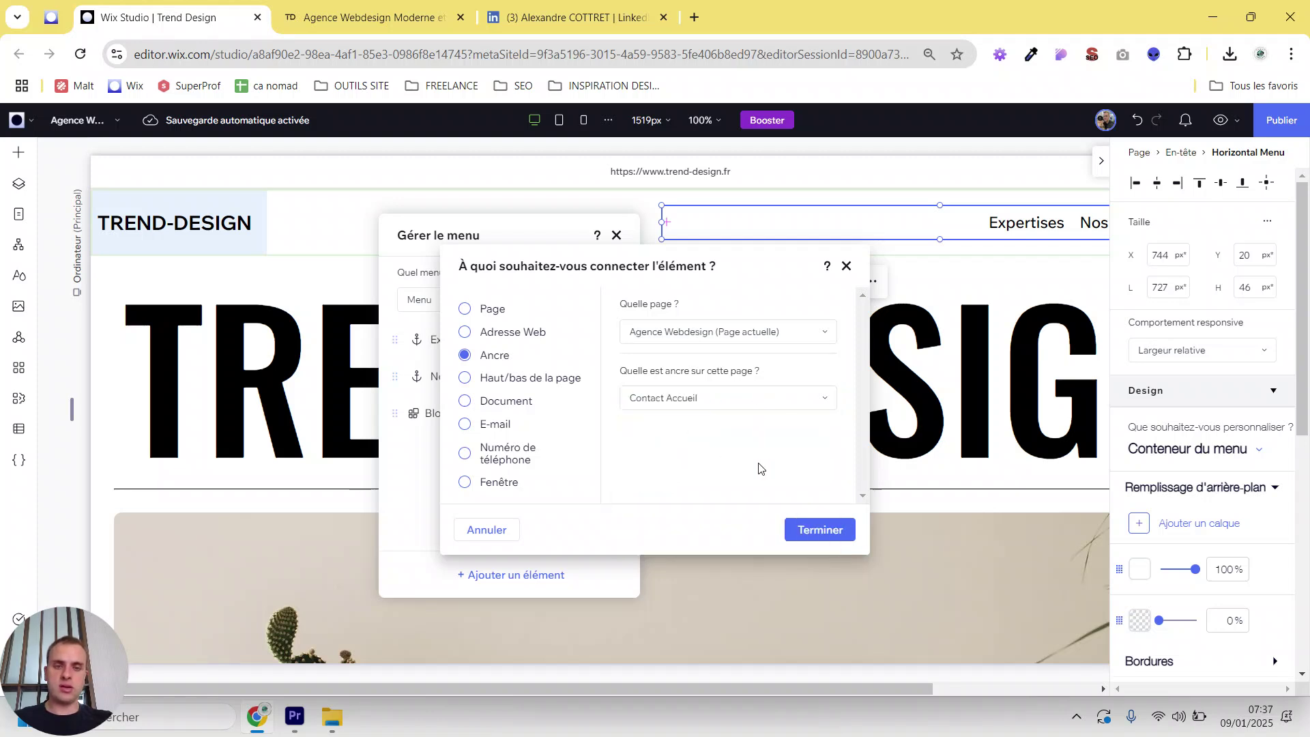
left_click(817, 531)
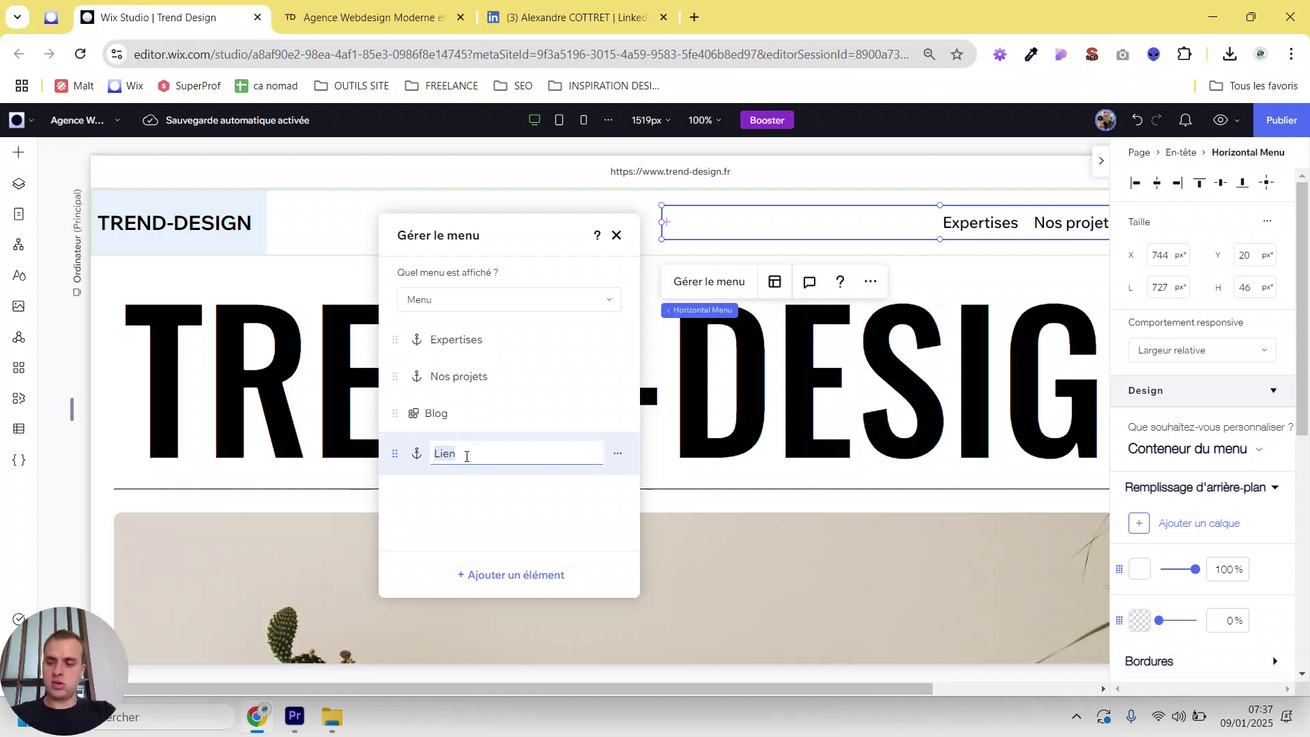
Step: Name the new menu item "Contact", check it in the header, and close the menu management
type("Contact")
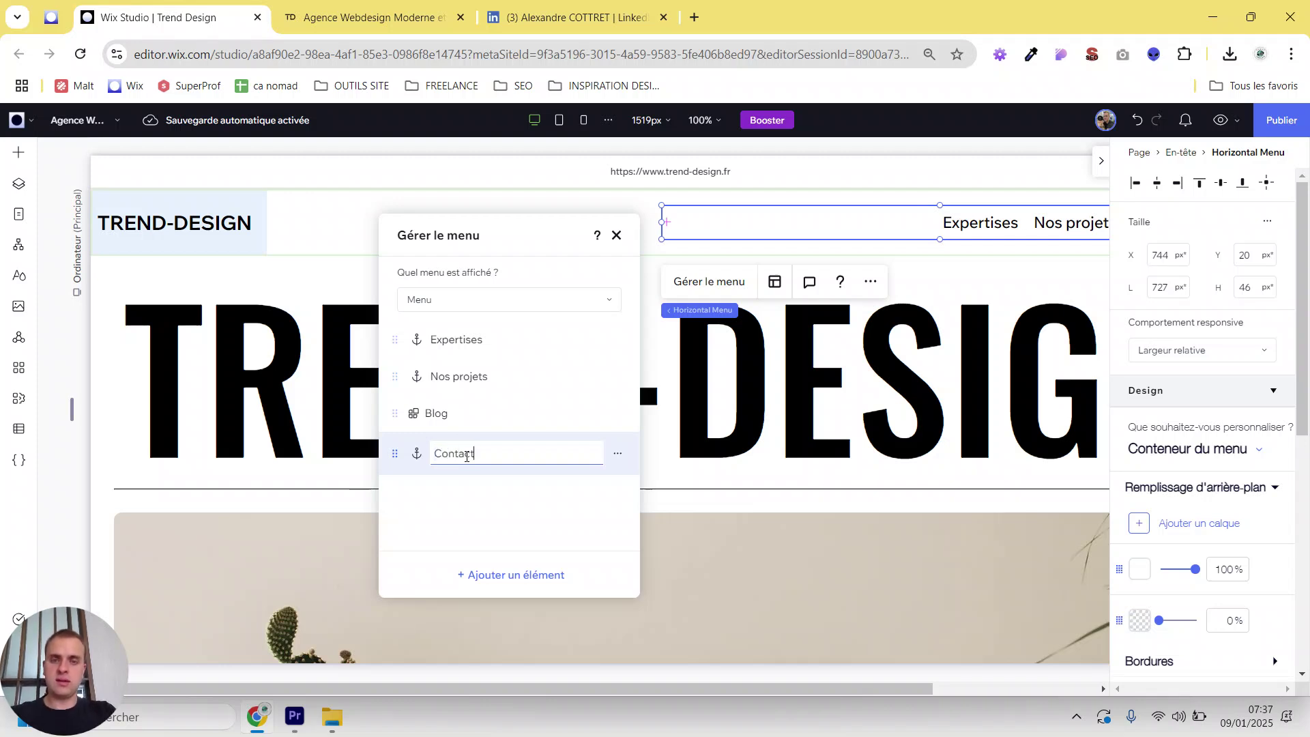
key("Return")
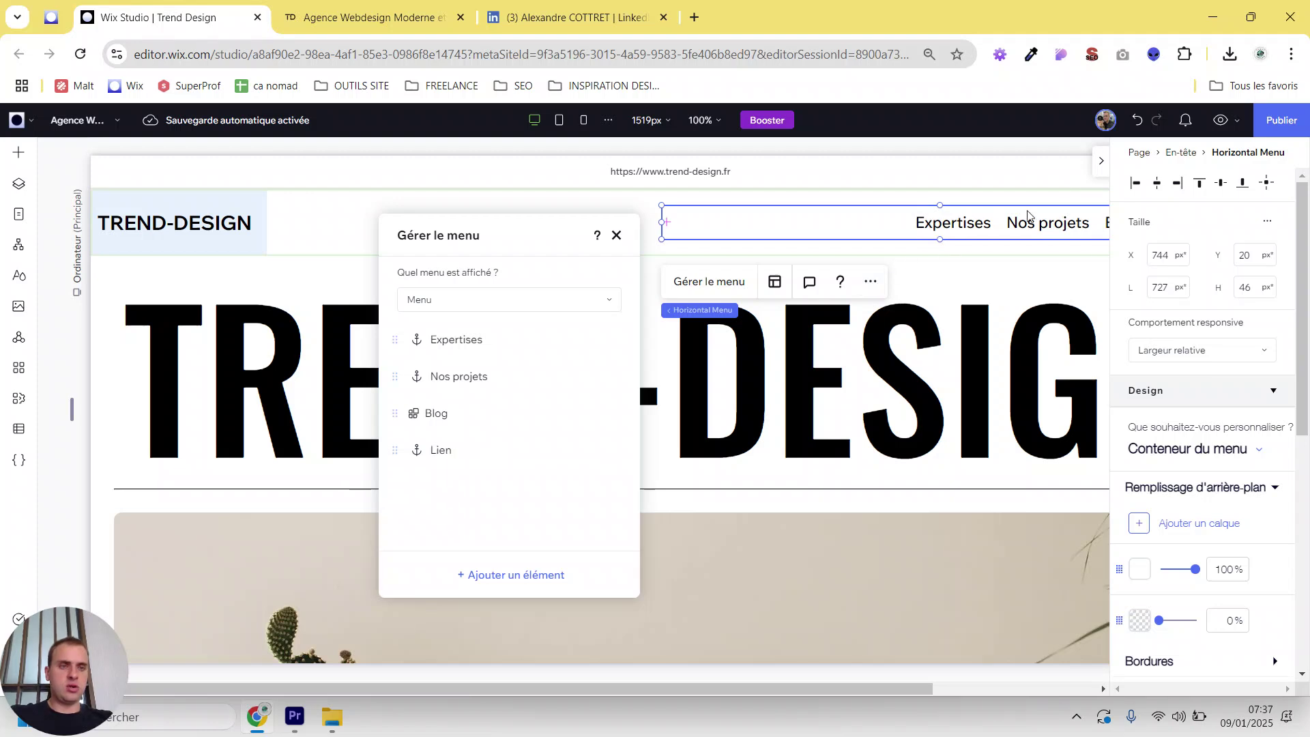
left_click(1100, 163)
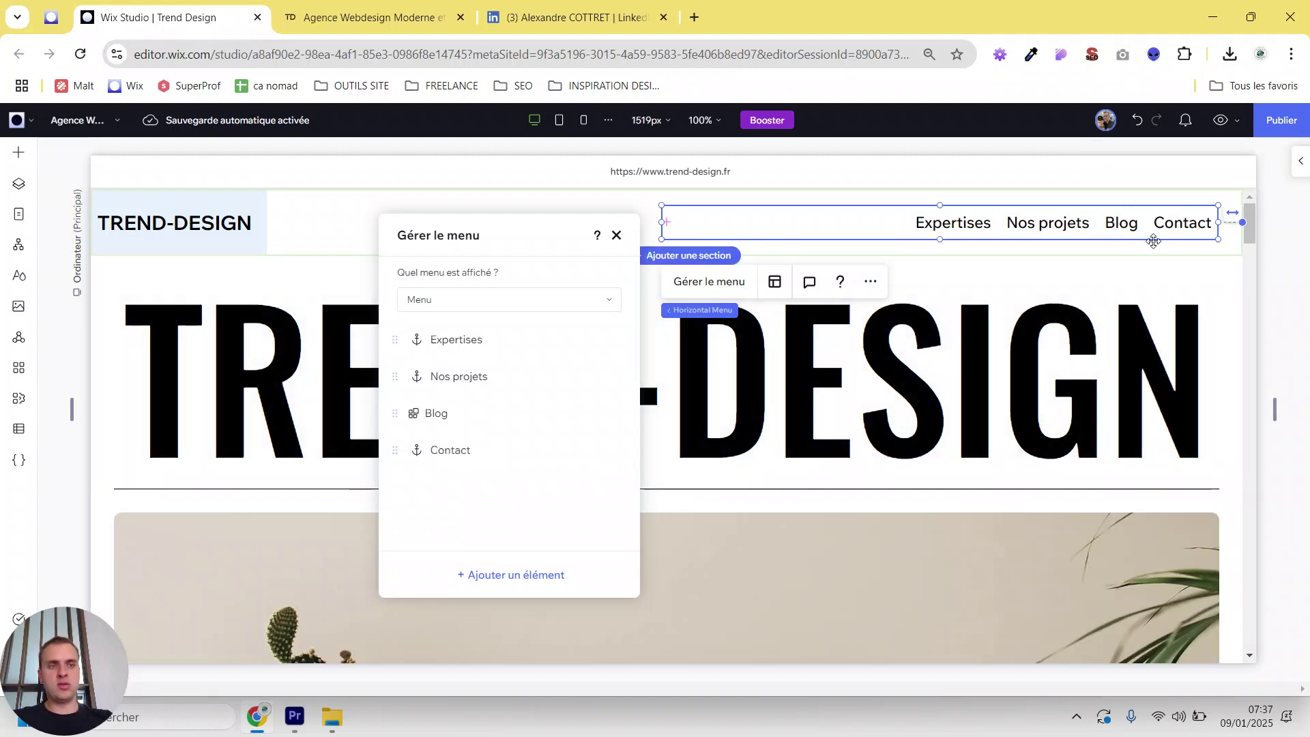
left_click(615, 235)
Step: Find the Contact text in the homepage card about the custom website creation and redesign offer
scroll(578, 457, "down", 7)
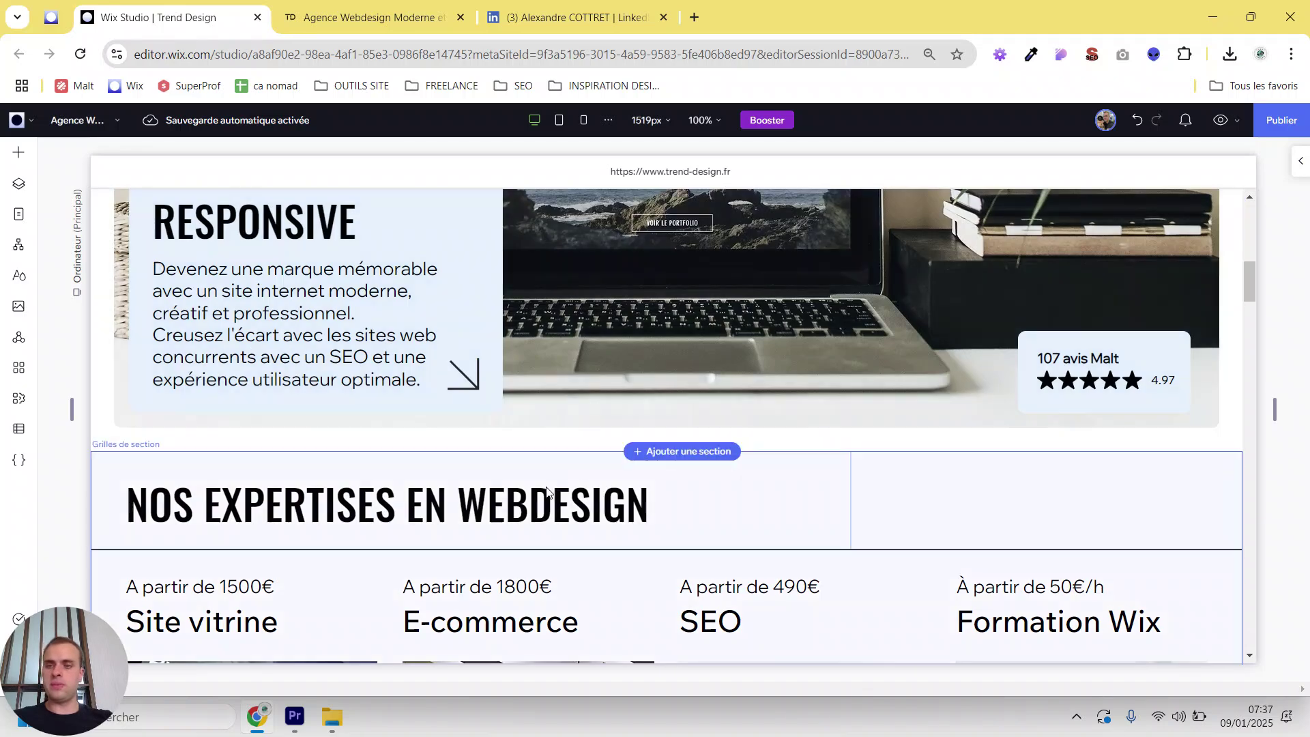
scroll(543, 522, "down", 15)
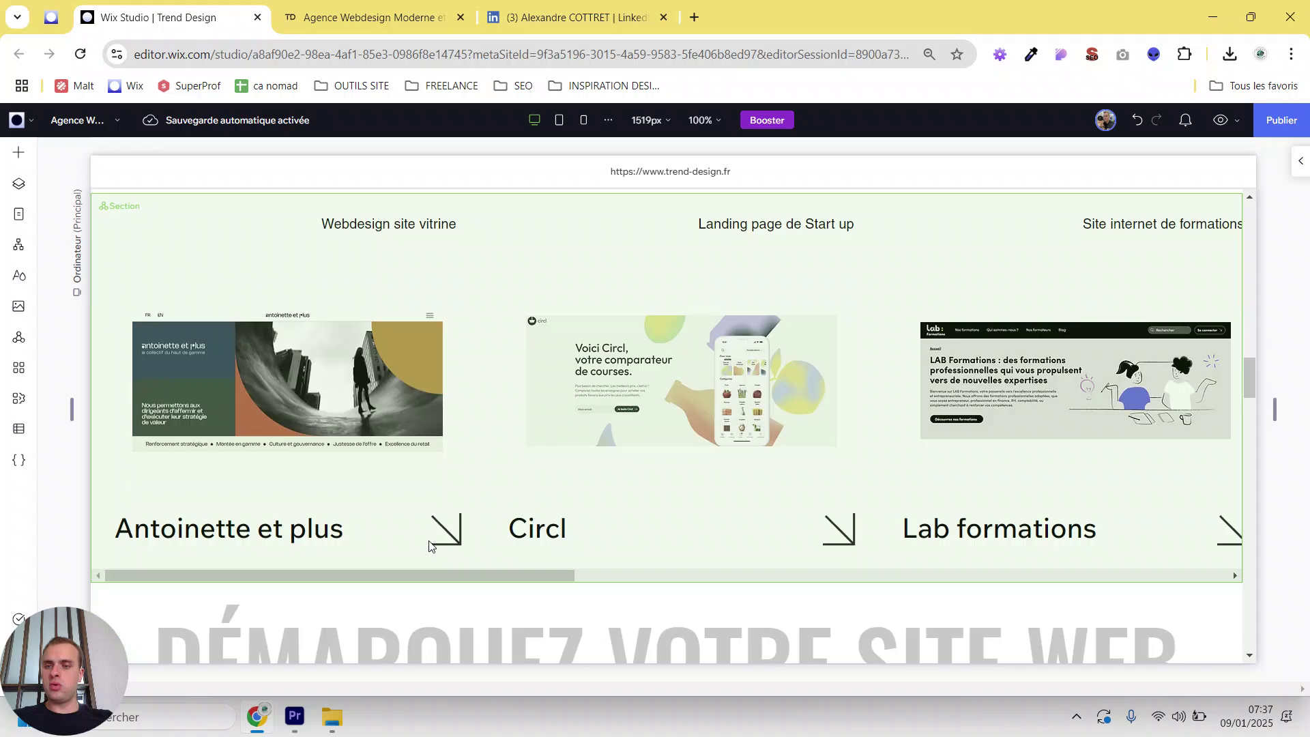
scroll(427, 543, "down", 6)
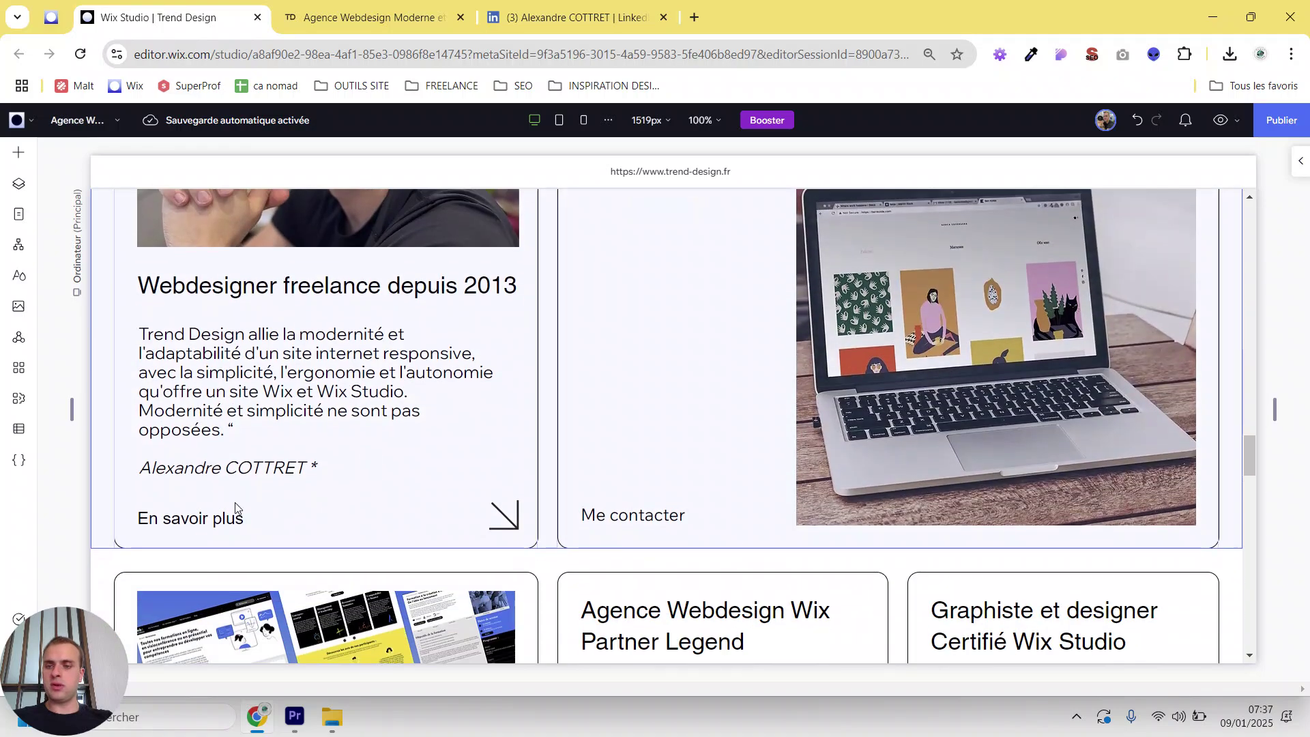
scroll(423, 526, "down", 10)
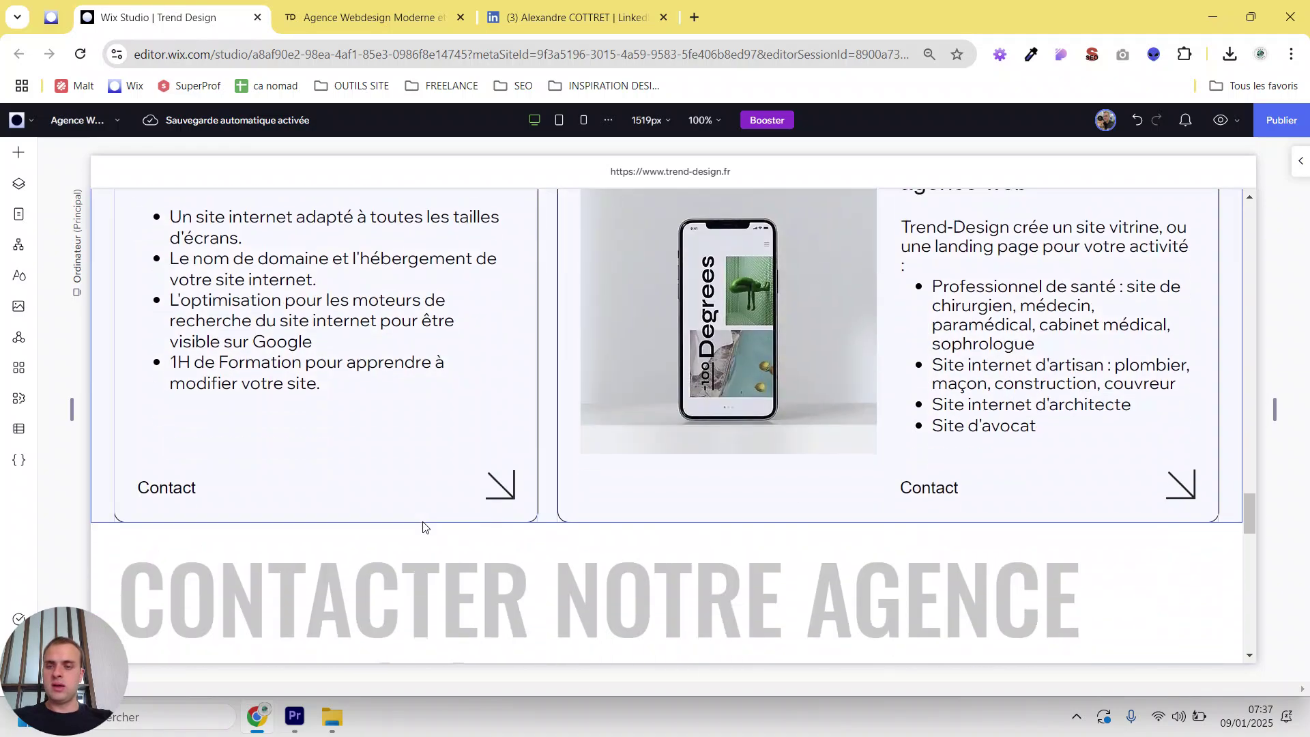
scroll(341, 510, "up", 8)
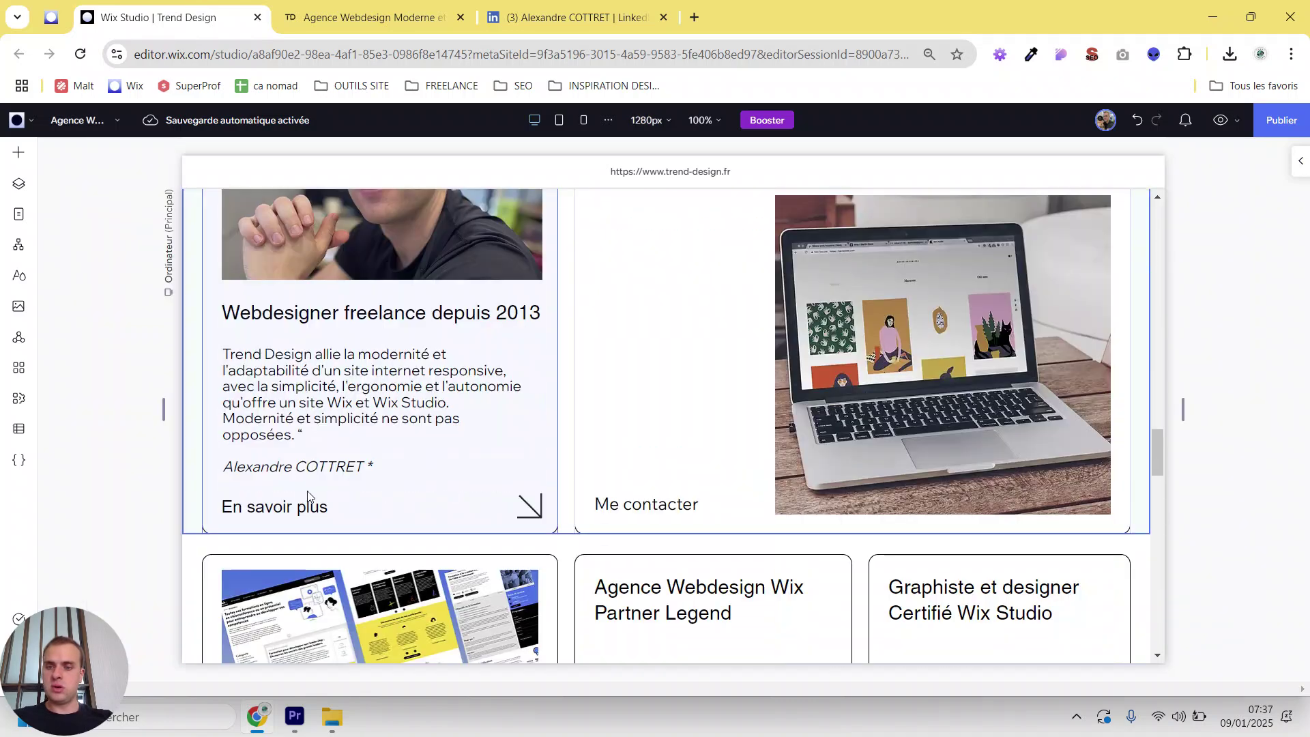
scroll(322, 491, "down", 6)
scroll(307, 497, "up", 2)
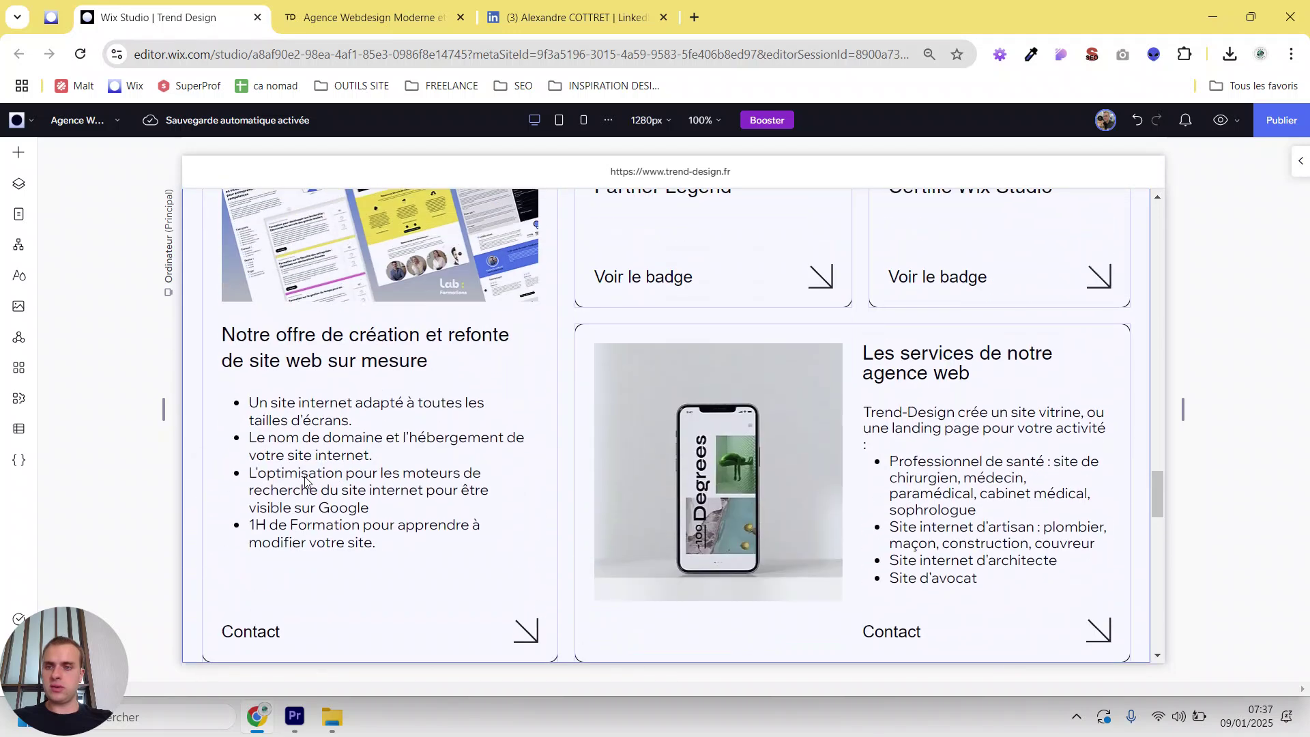
scroll(292, 500, "down", 1)
Step: Link the offer card's Contact text to the "Contact Accueil" anchor on the Agence Webdesign page, replacing its web address link
left_click(259, 553)
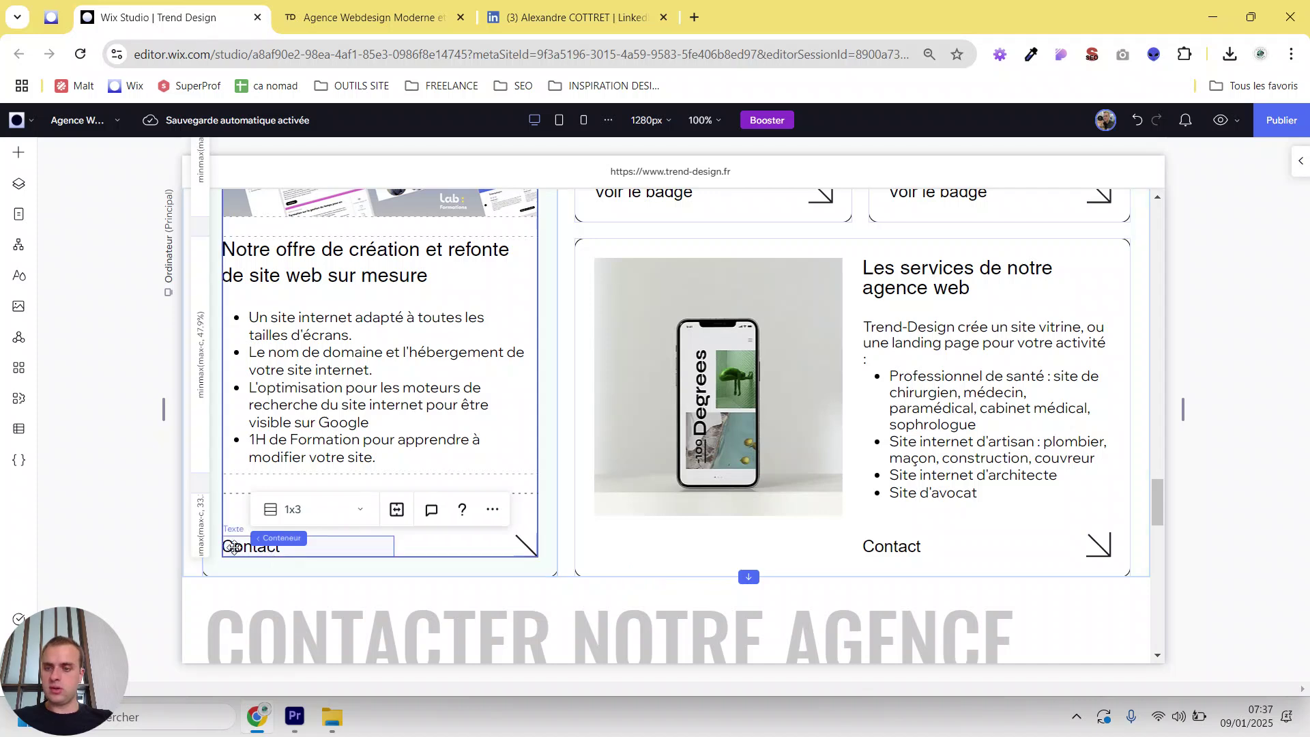
left_click(246, 547)
key("Escape")
left_click(258, 546)
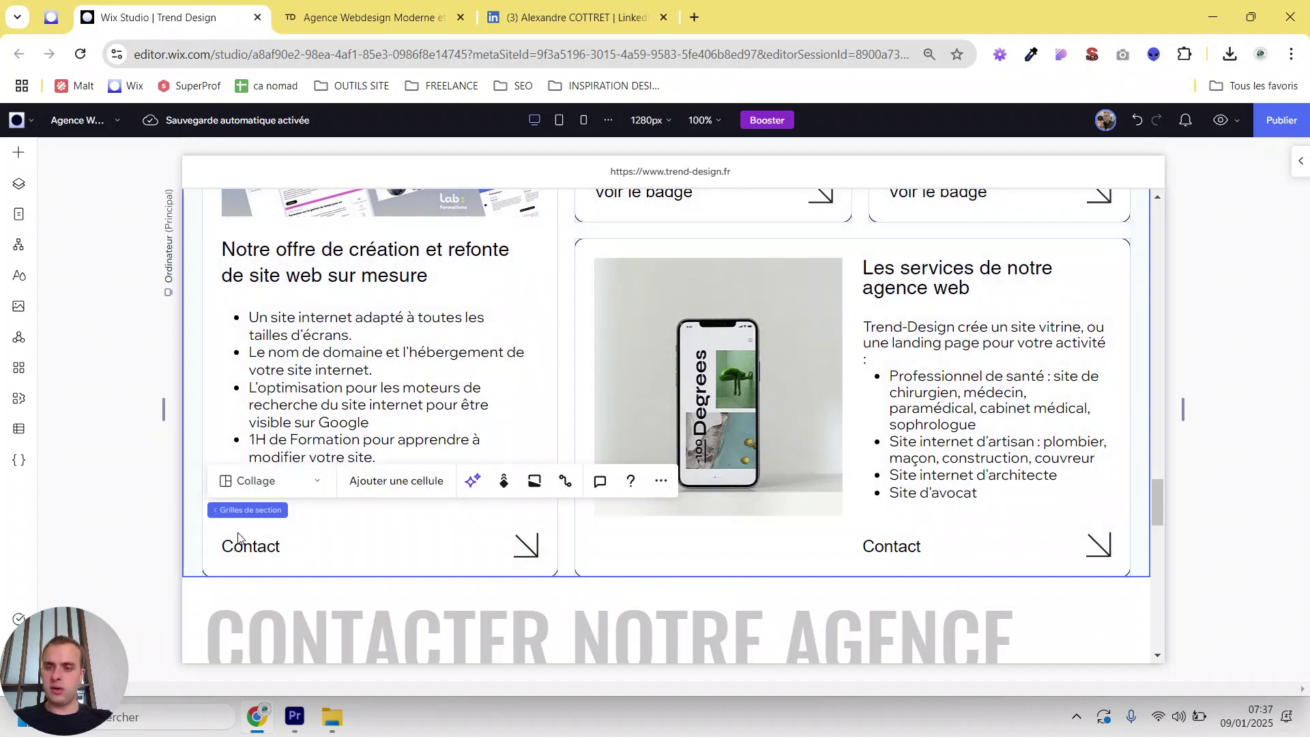
left_click(258, 546)
left_click(276, 553)
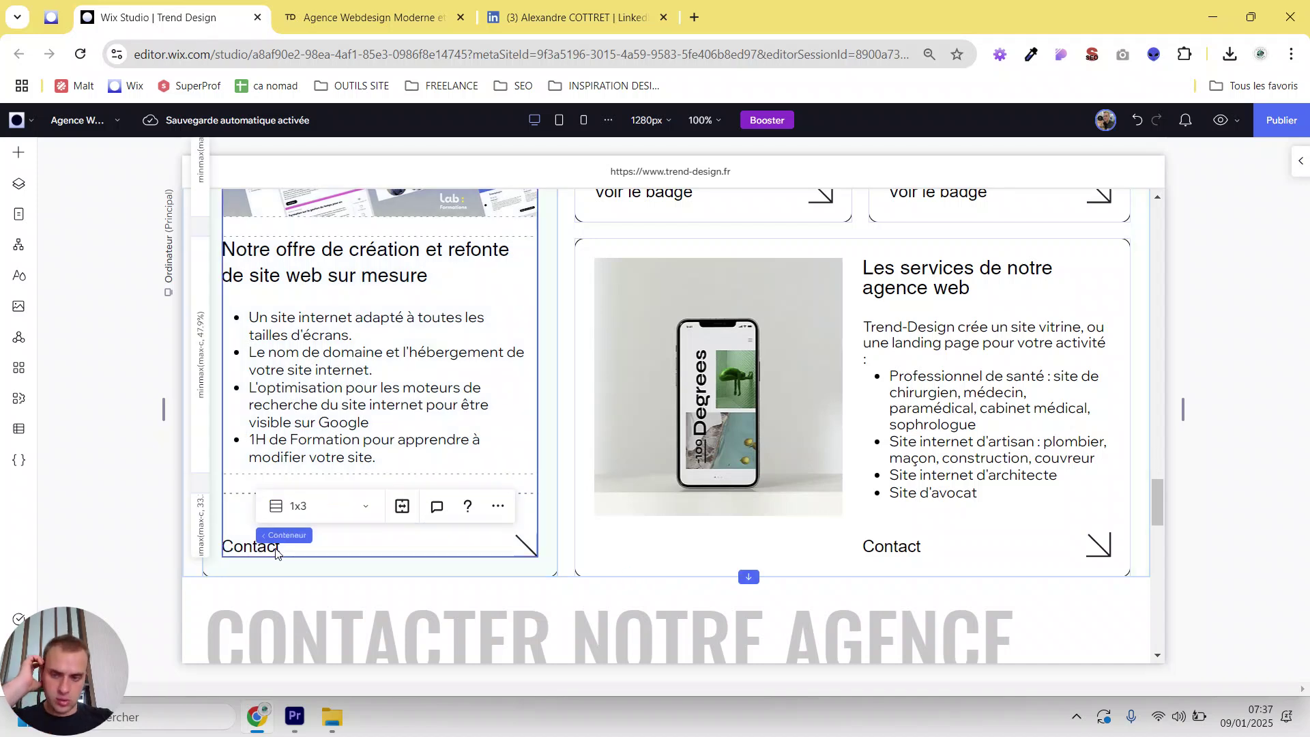
left_click(276, 552)
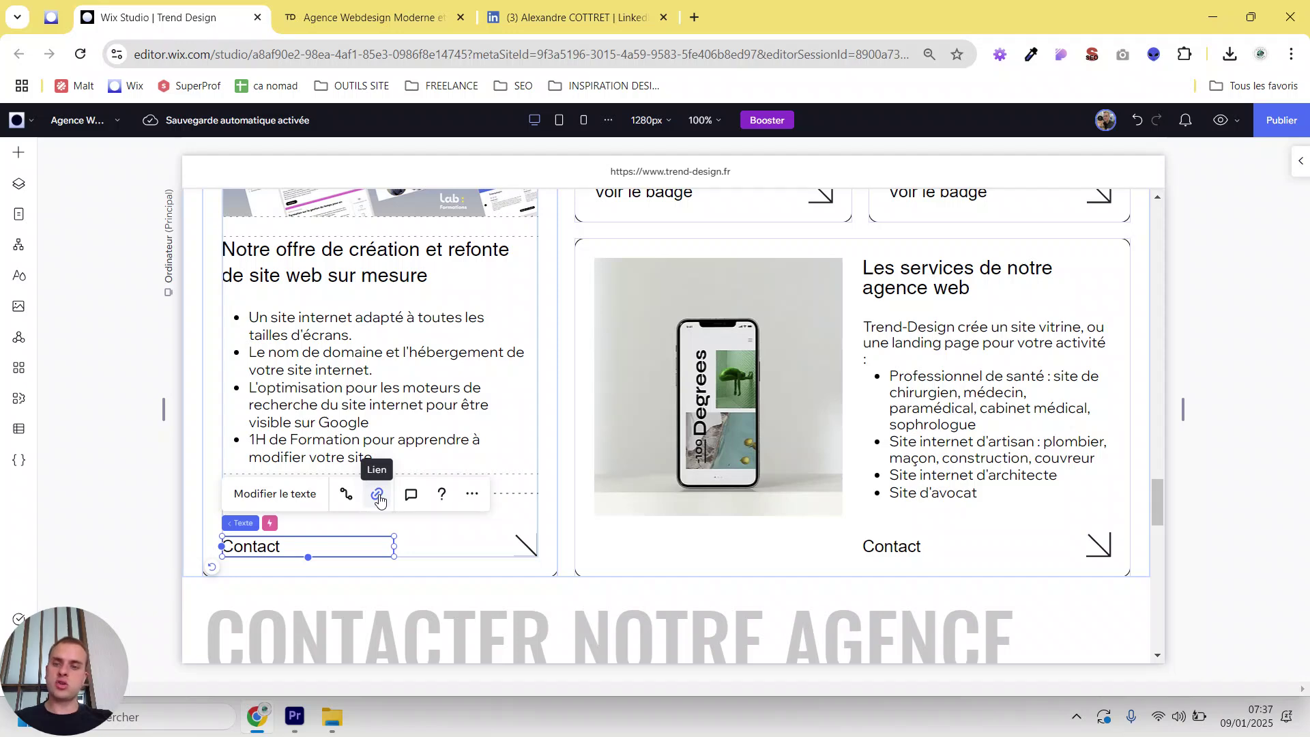
left_click(378, 496)
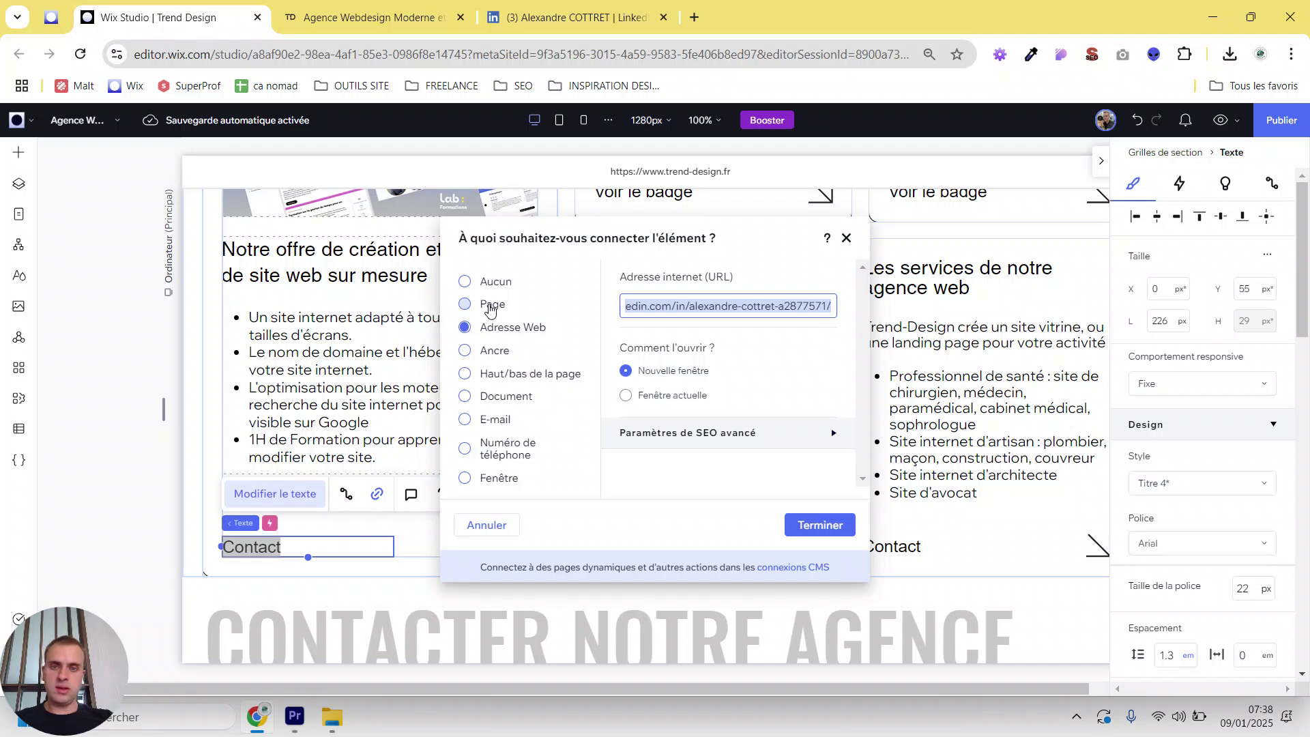
left_click(494, 353)
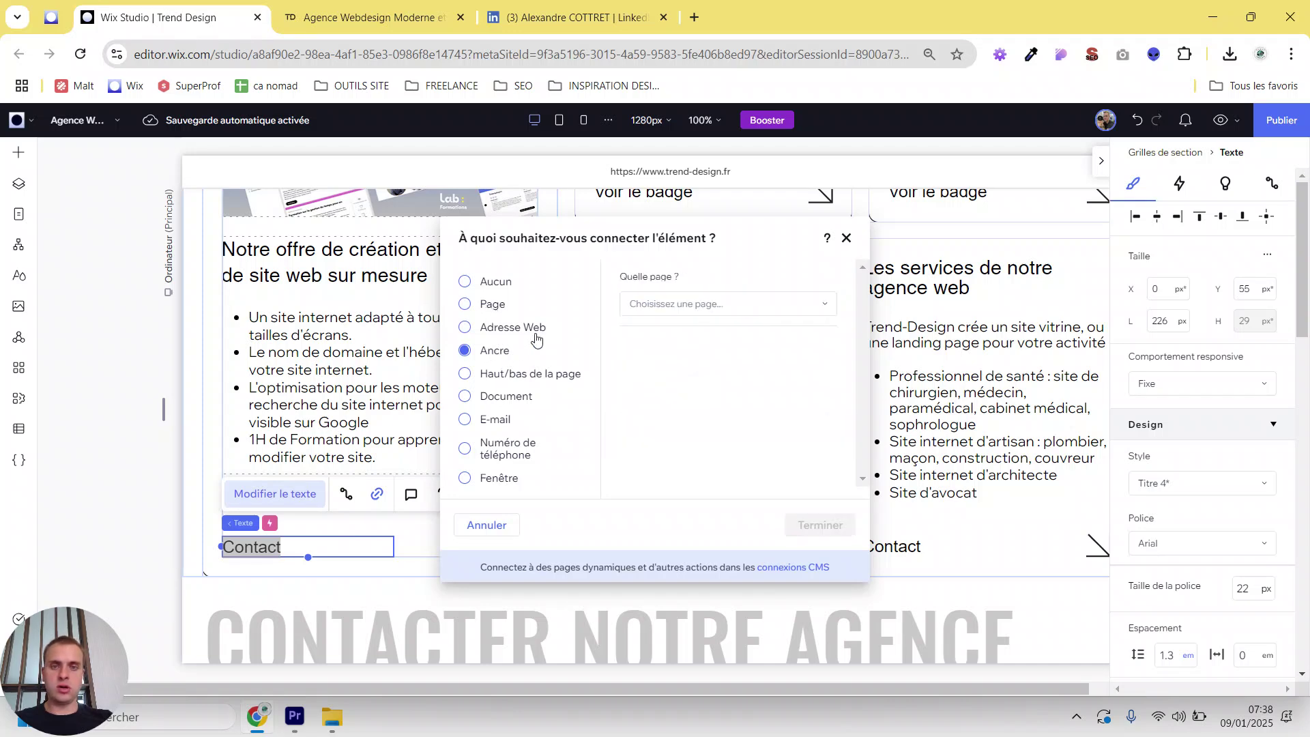
left_click(670, 315)
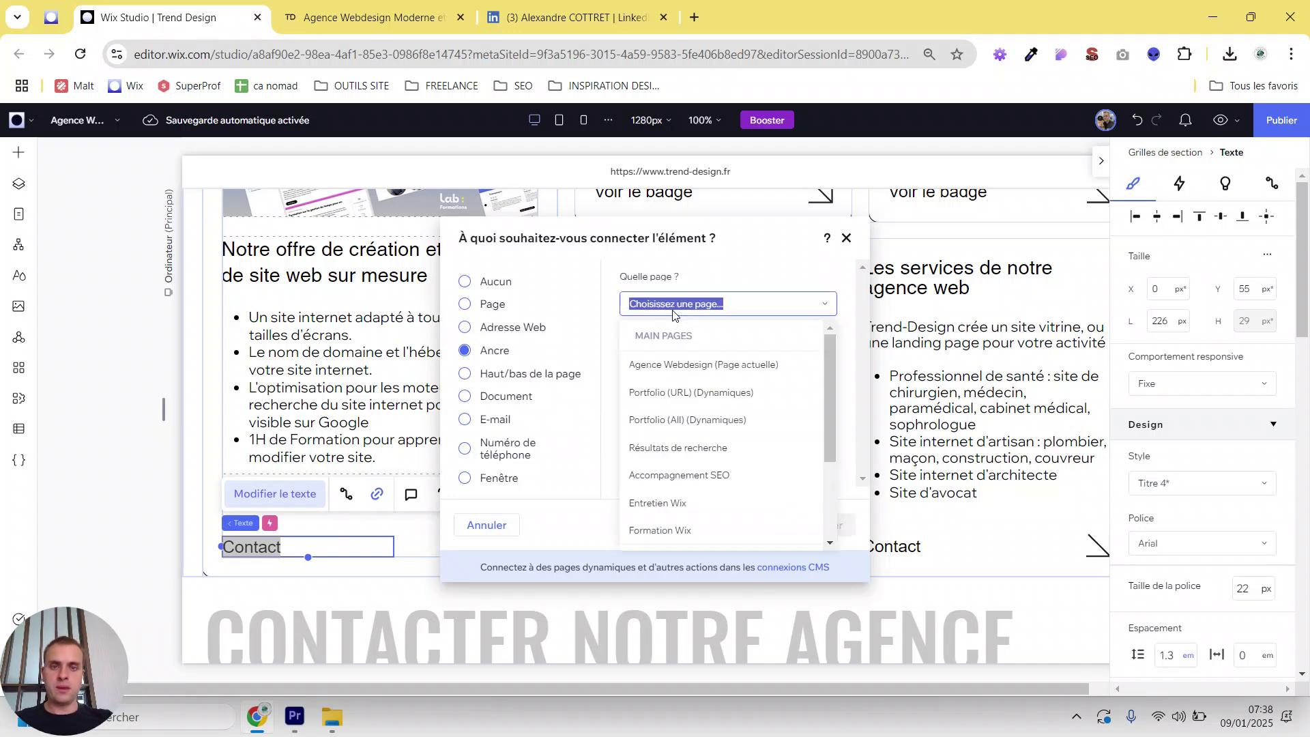
left_click(685, 370)
left_click(685, 372)
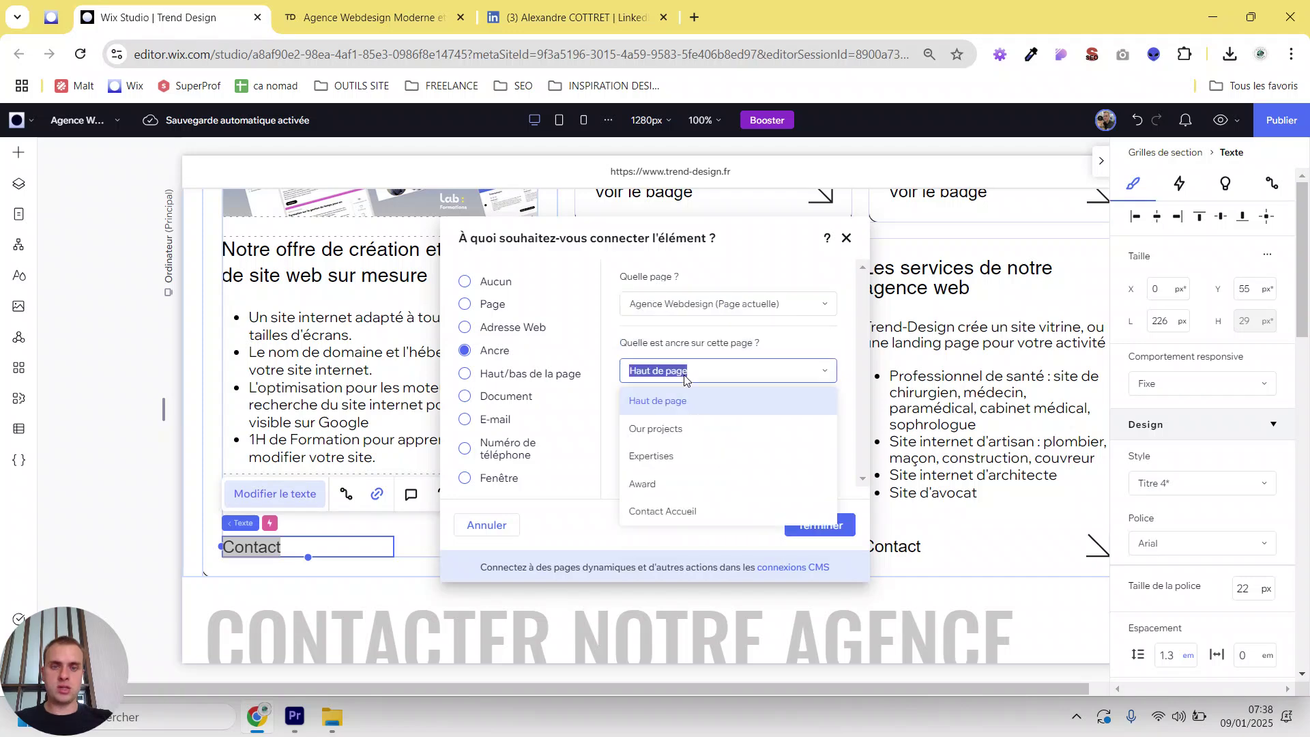
left_click(688, 519)
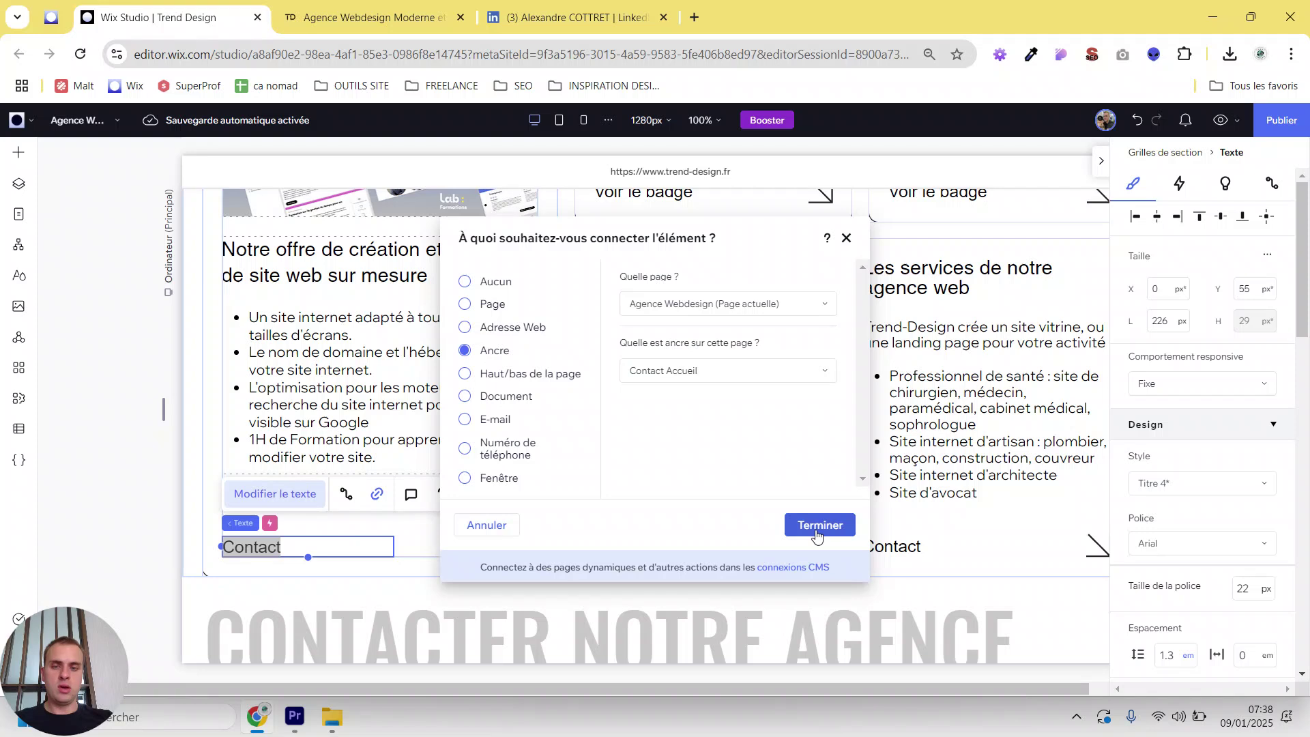
left_click(817, 525)
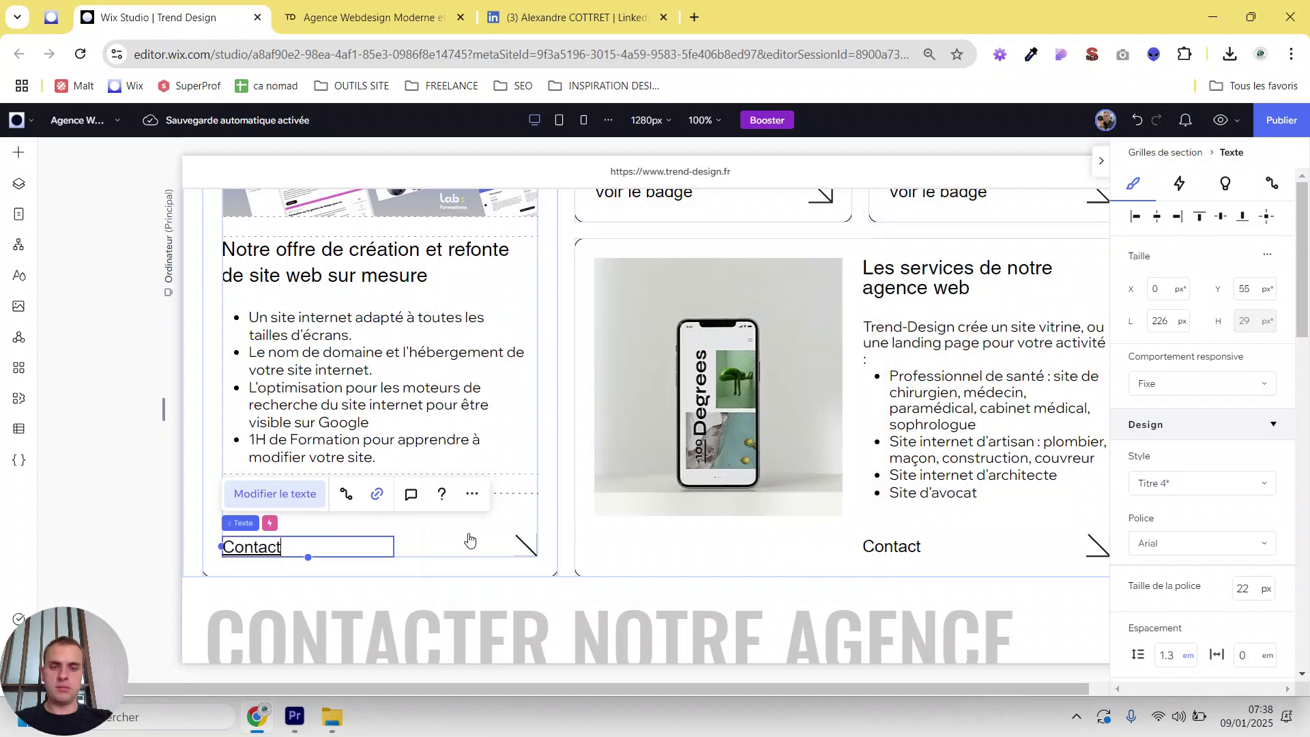
Step: Remove the underline from the linked Contact text in the offer card and deselect it
double_click(272, 547)
scroll(1238, 599, "down", 4)
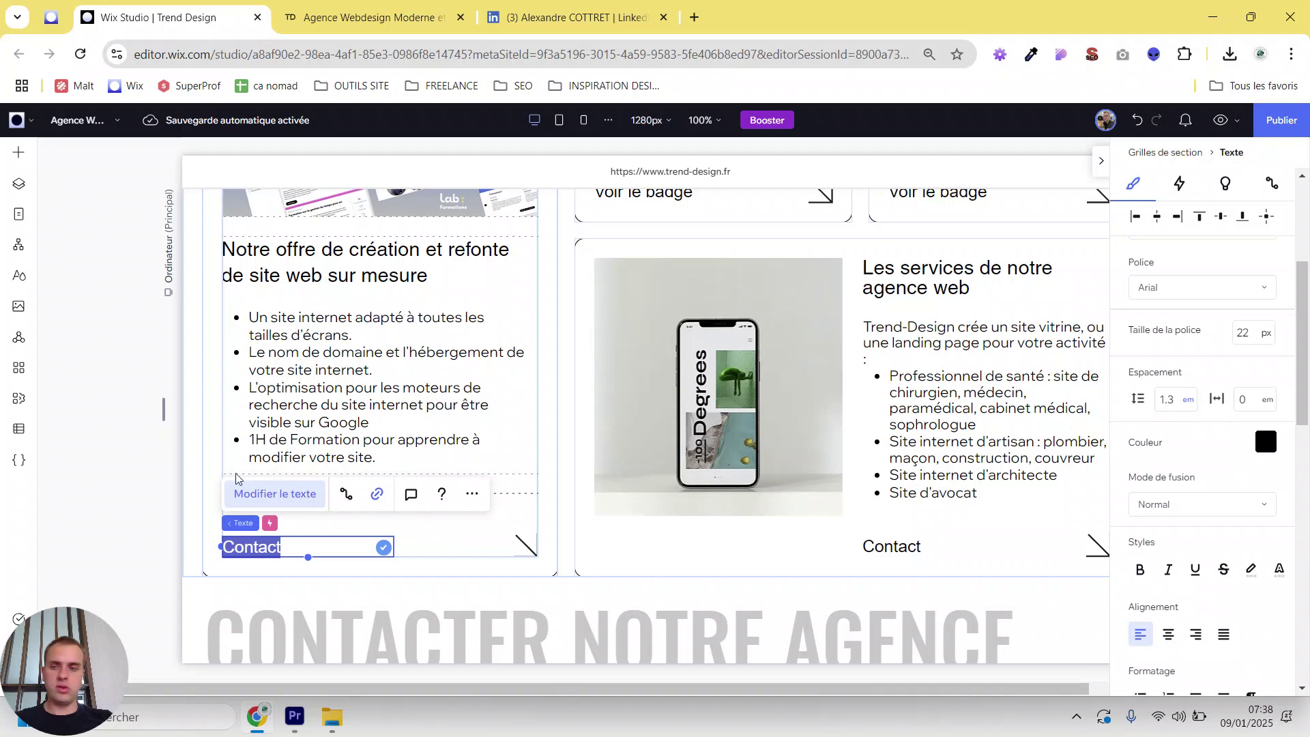
left_click(127, 449)
Step: Publish the site and open the live trend-design.fr homepage
left_click(1297, 127)
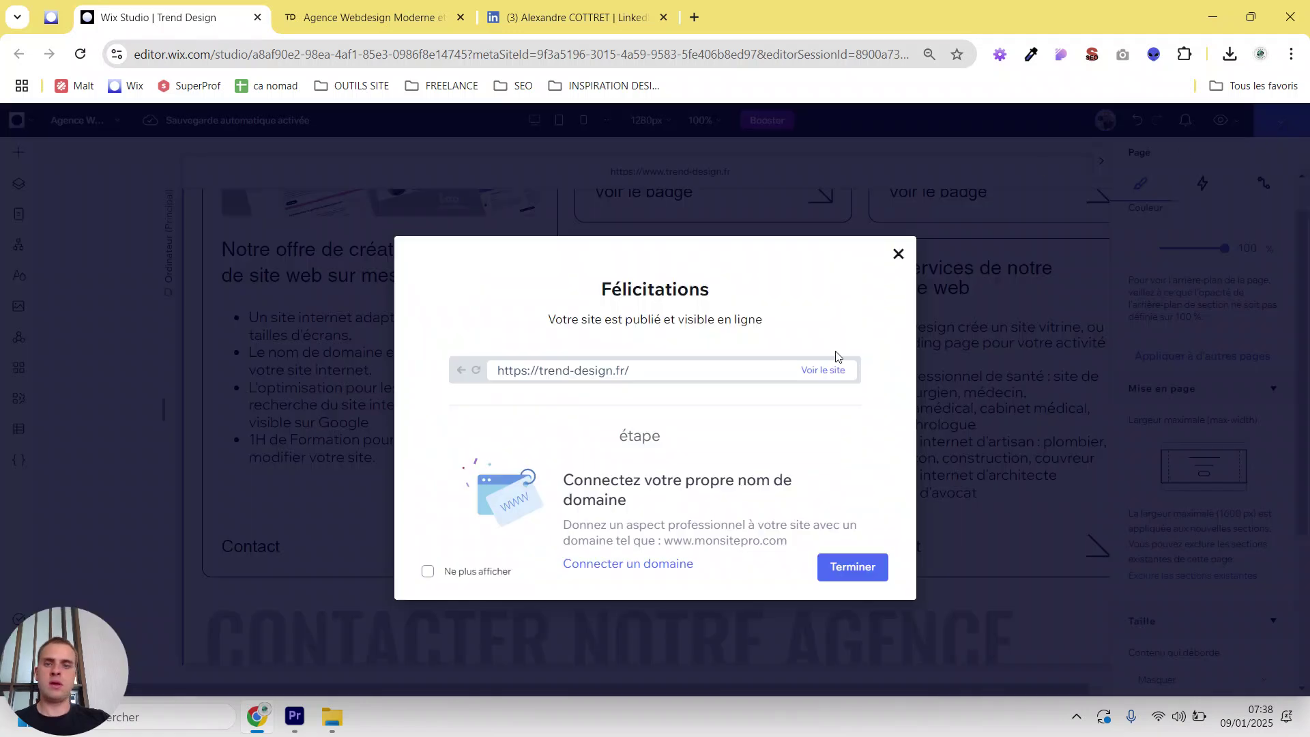
left_click(836, 370)
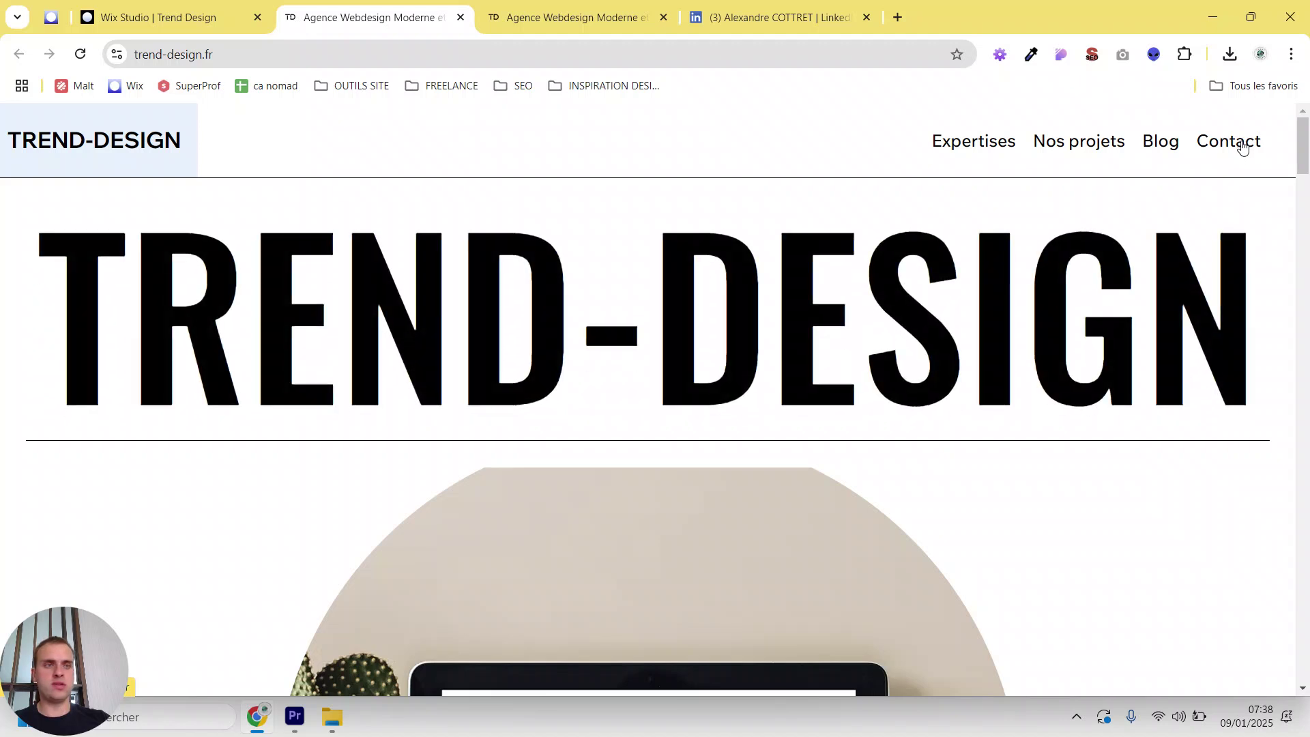
Step: Test the header's Contact link on the live homepage and examine the section it leads to
scroll(1236, 198, "down", 8)
scroll(1236, 198, "down", 15)
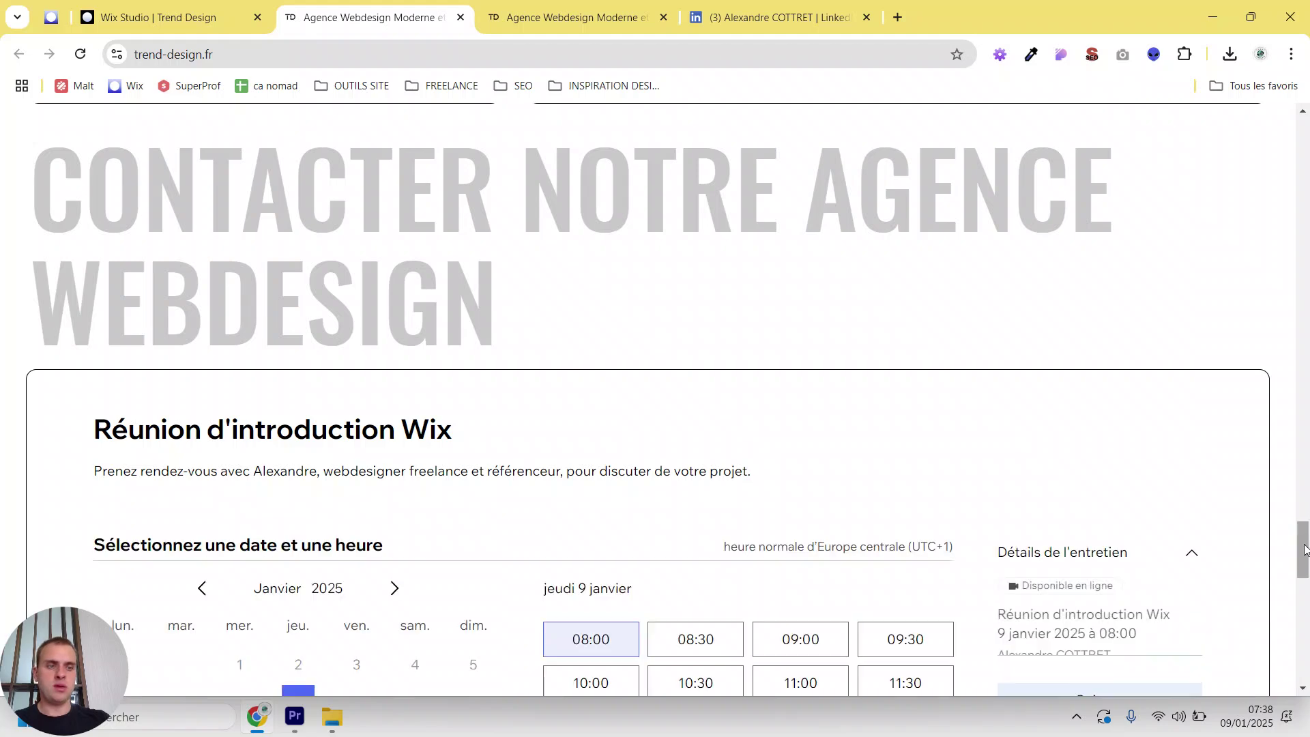
left_click_drag(1304, 546, 1305, 471)
Step: Test the Contact link in the website offer card and examine where the live page stops at the contact section
scroll(617, 450, "down", 4)
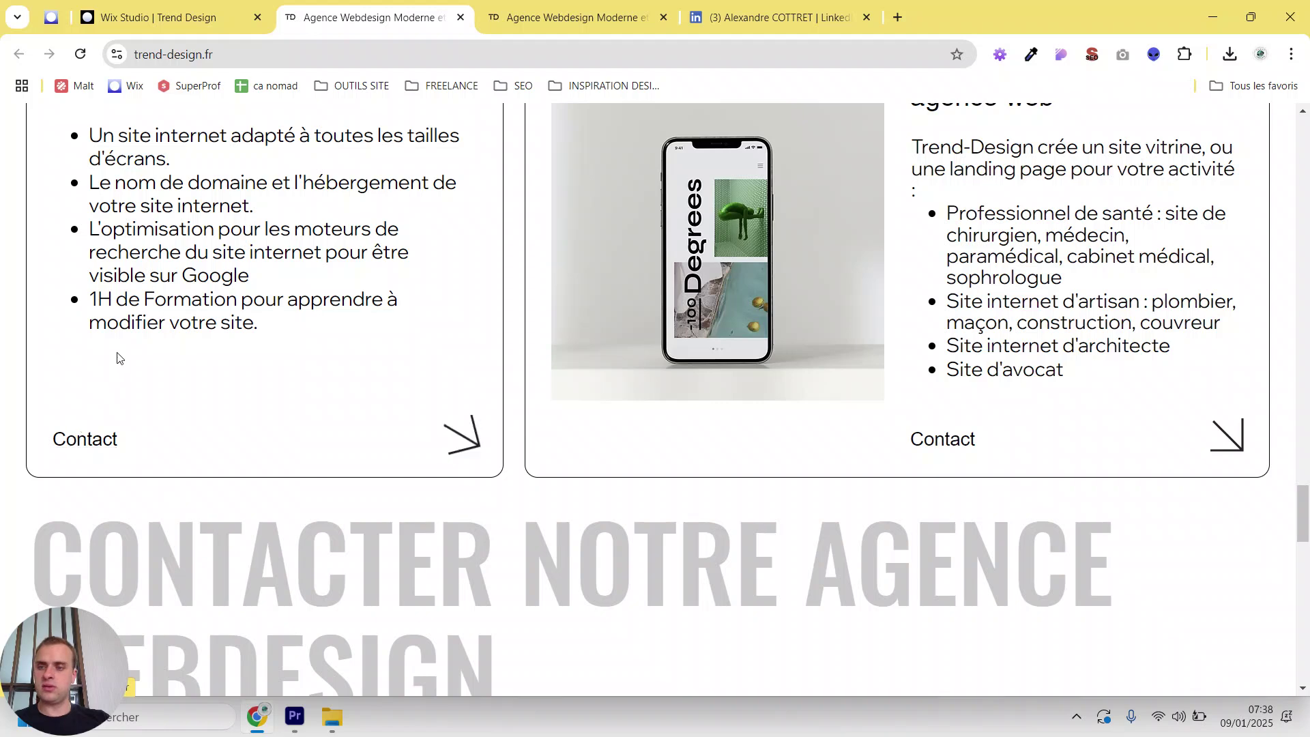
scroll(98, 461, "up", 2)
scroll(98, 461, "down", 4)
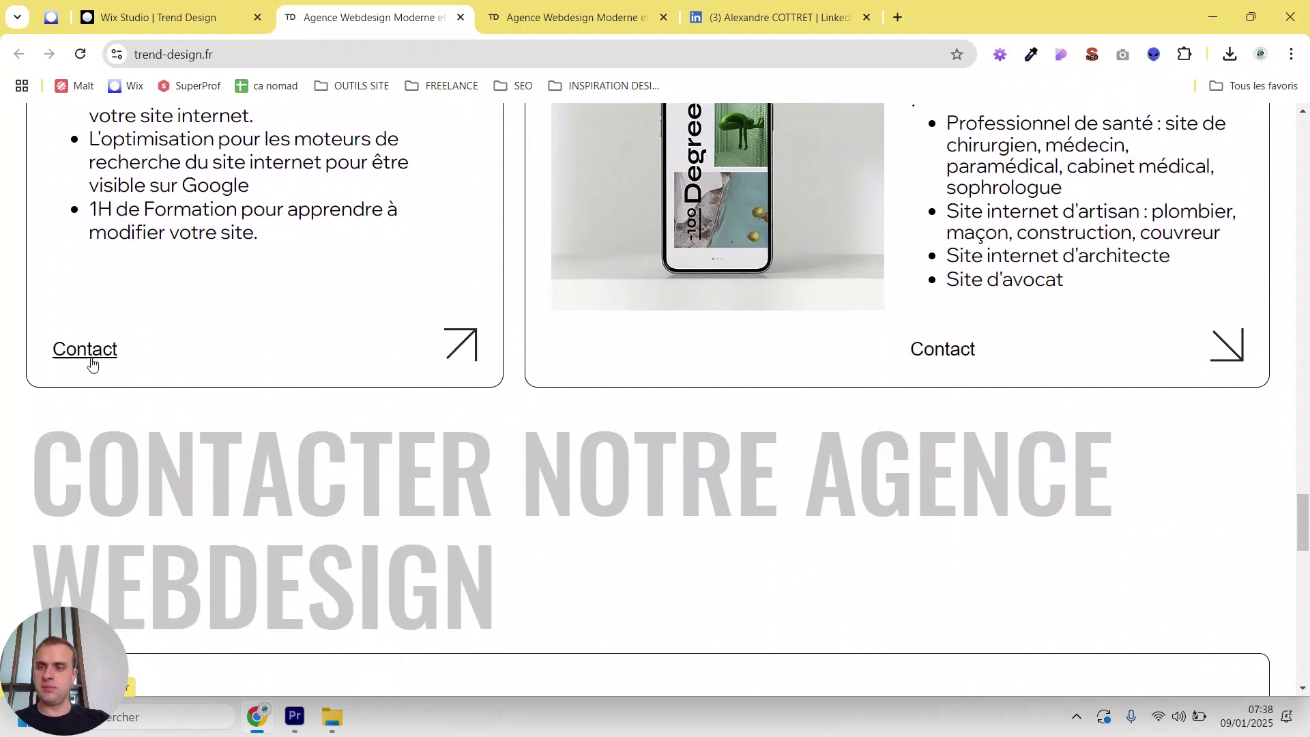
scroll(95, 368, "down", 4)
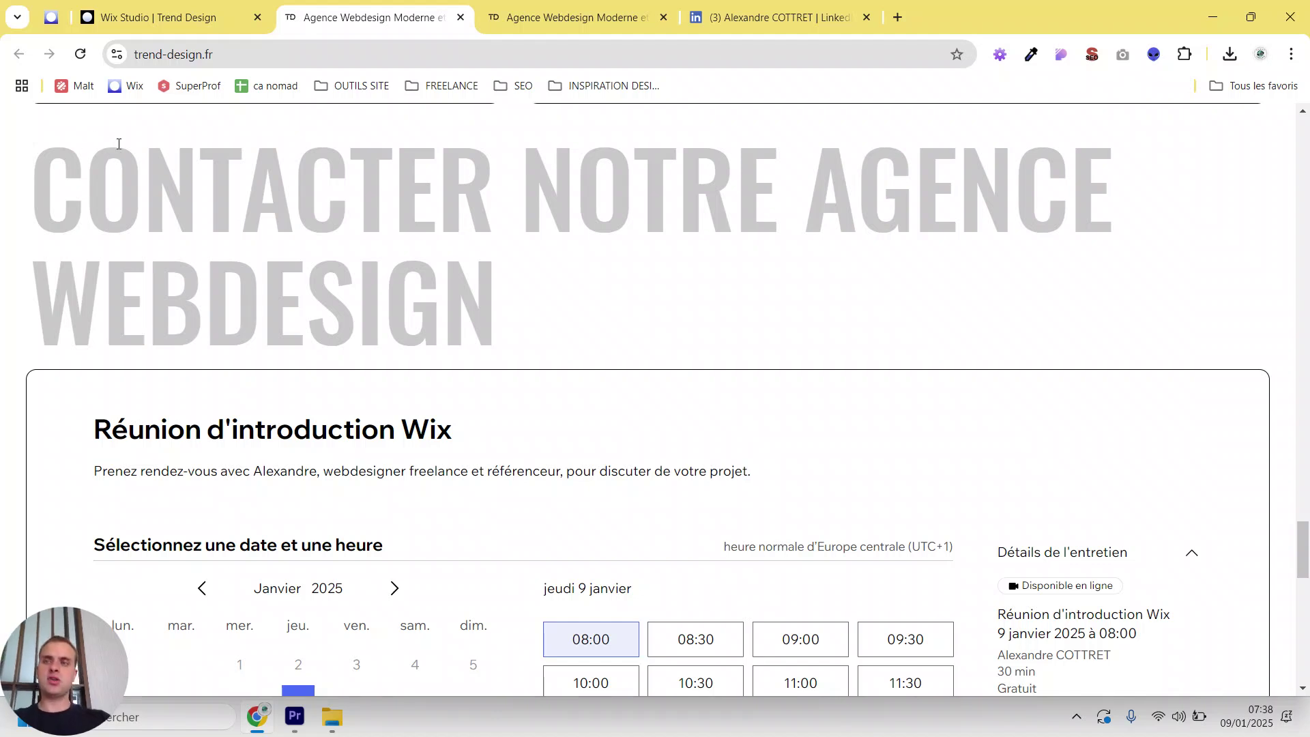
left_click_drag(1300, 544, 1304, 548)
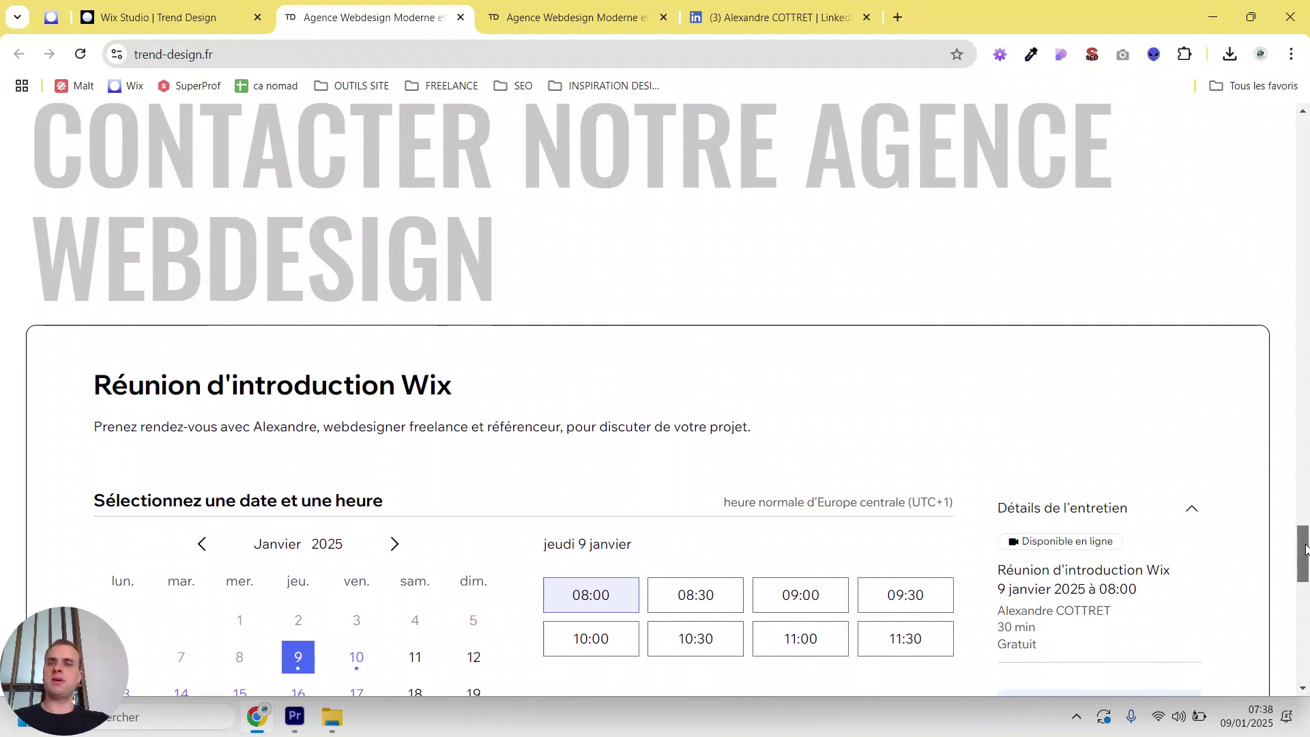
left_click_drag(1304, 548, 1304, 550)
scroll(622, 408, "up", 2)
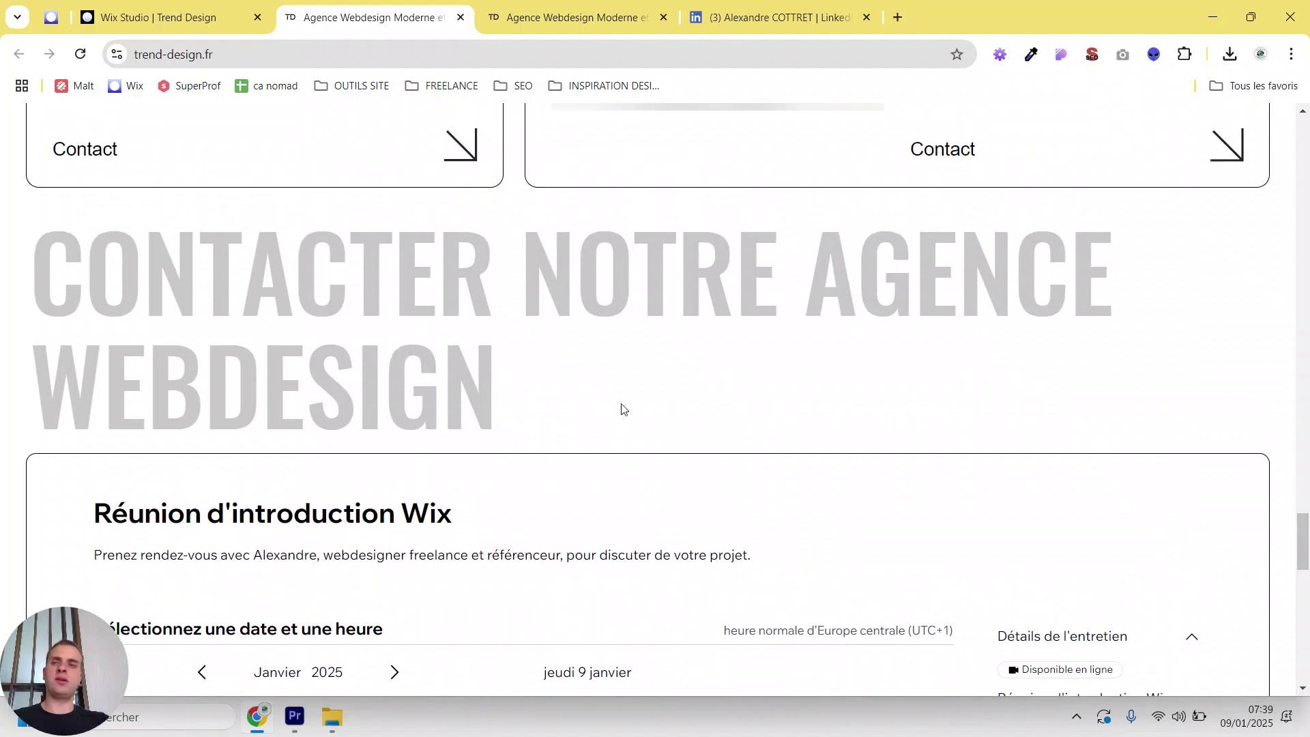